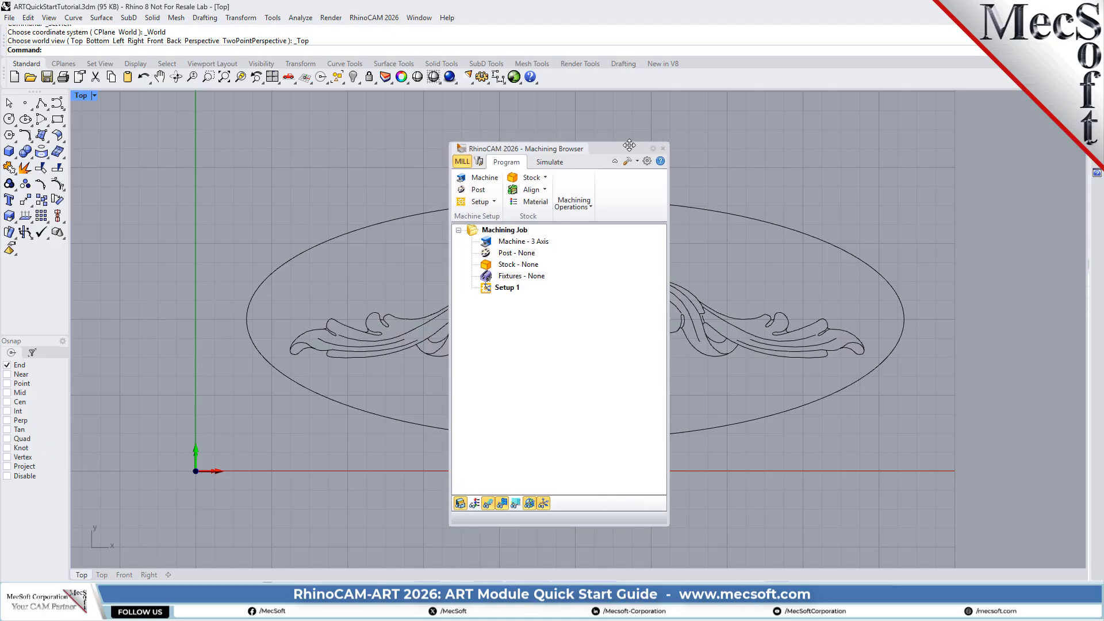
Close the Machining Browser and load the RhinoCAM ART module, slightly adjusting the width of its browser
{"action": "left_click", "coordinate": [662, 148]}
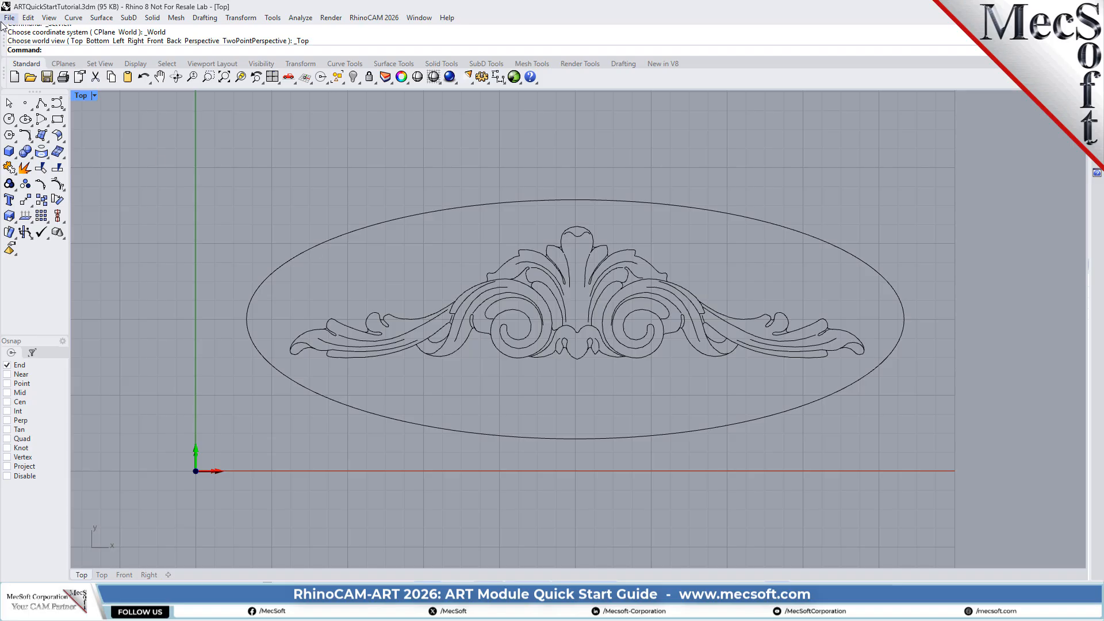
{"action": "left_click", "coordinate": [398, 19]}
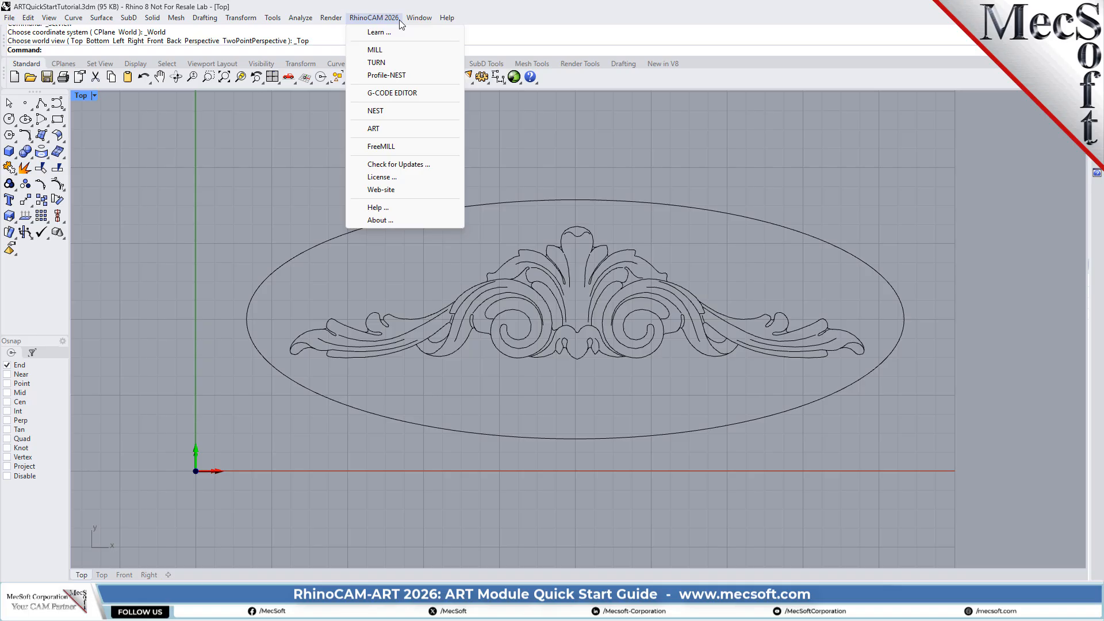
{"action": "left_click", "coordinate": [409, 130]}
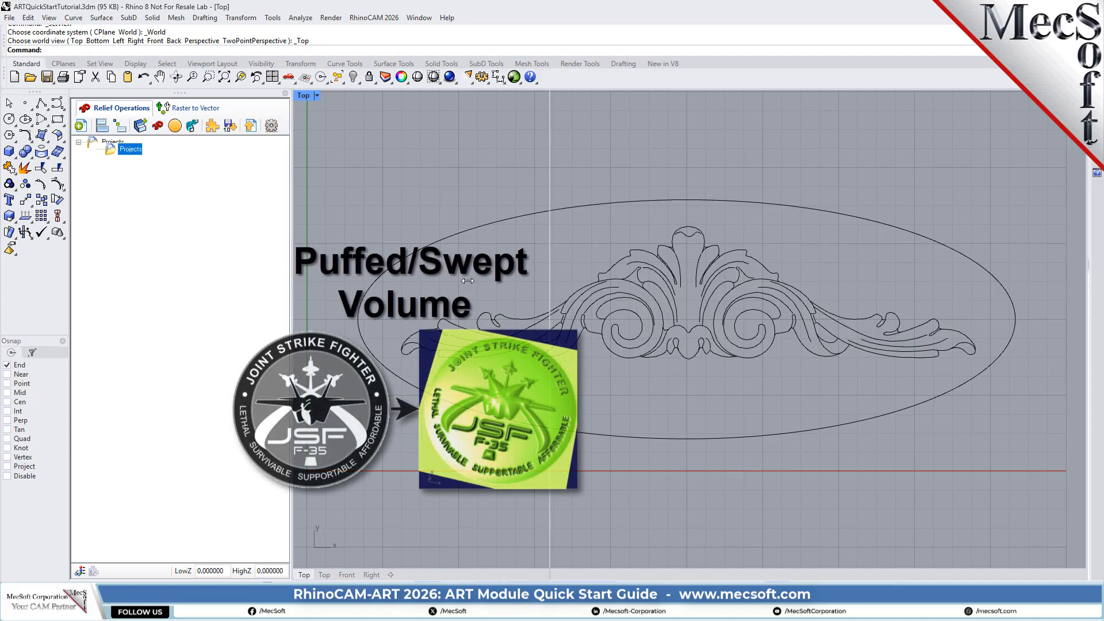
{"action": "left_click_drag", "start_coordinate": [467, 281], "coordinate": [297, 301]}
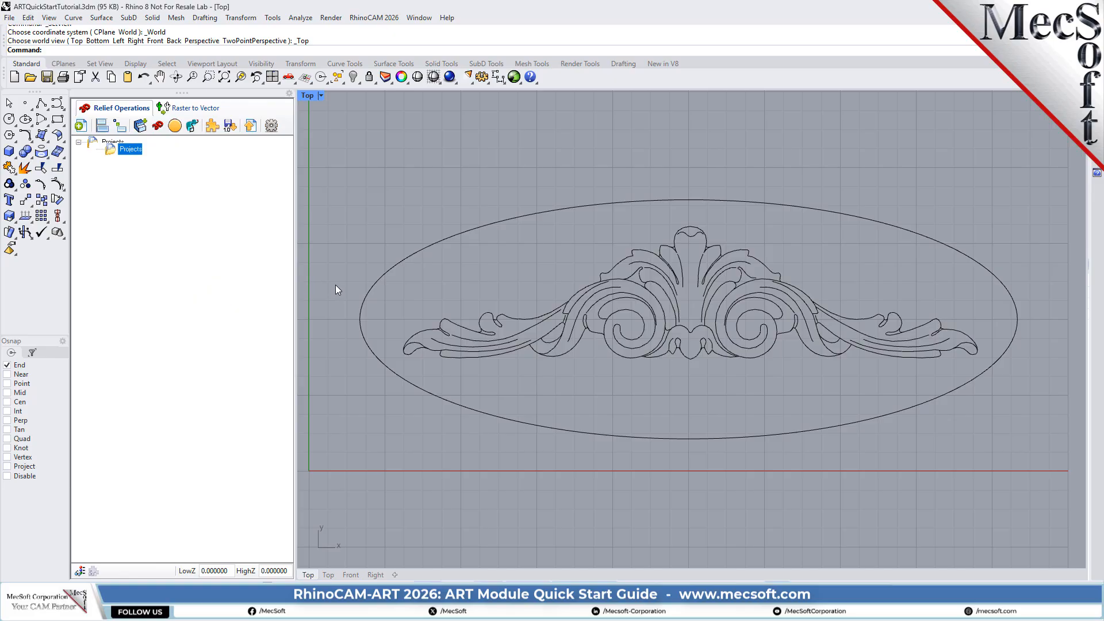
Look through the QuickStart folder for the ART tutorial models and leave without opening a file
{"action": "left_click", "coordinate": [31, 78]}
{"action": "left_click", "coordinate": [573, 328]}
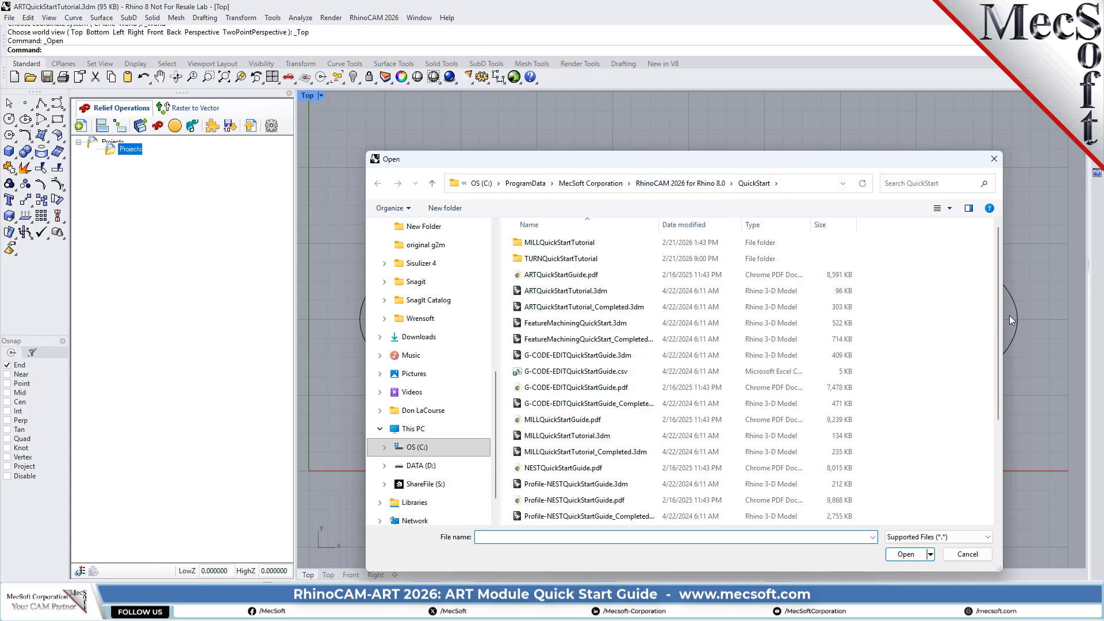
{"action": "scroll", "coordinate": [992, 357], "scroll_direction": "down", "scroll_amount": 1}
{"action": "left_click_drag", "start_coordinate": [993, 354], "coordinate": [998, 312]}
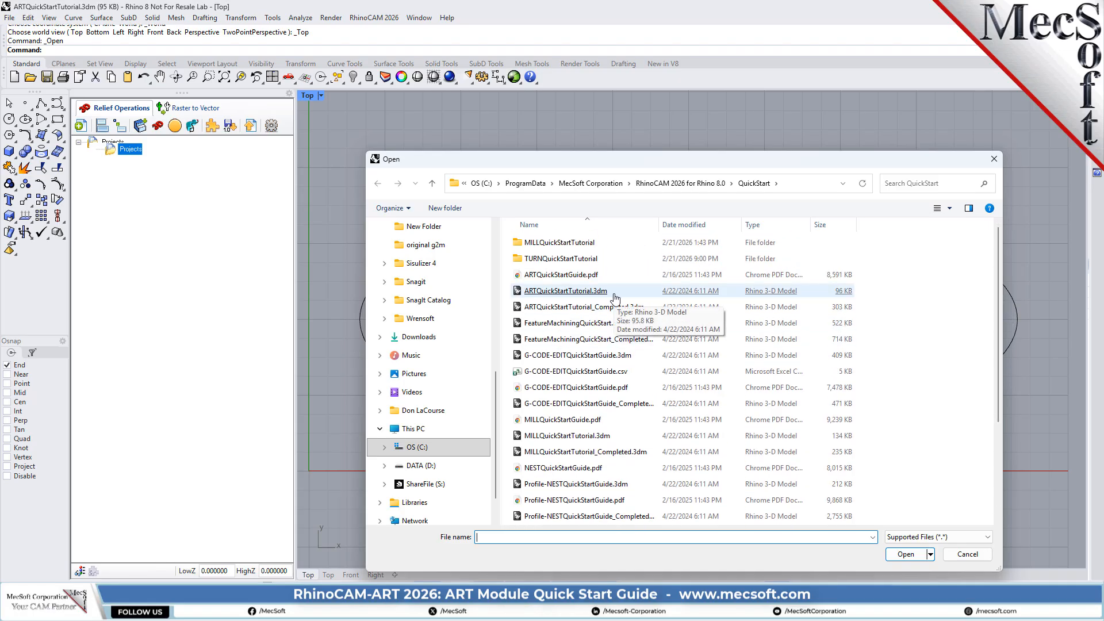
{"action": "left_click", "coordinate": [979, 555]}
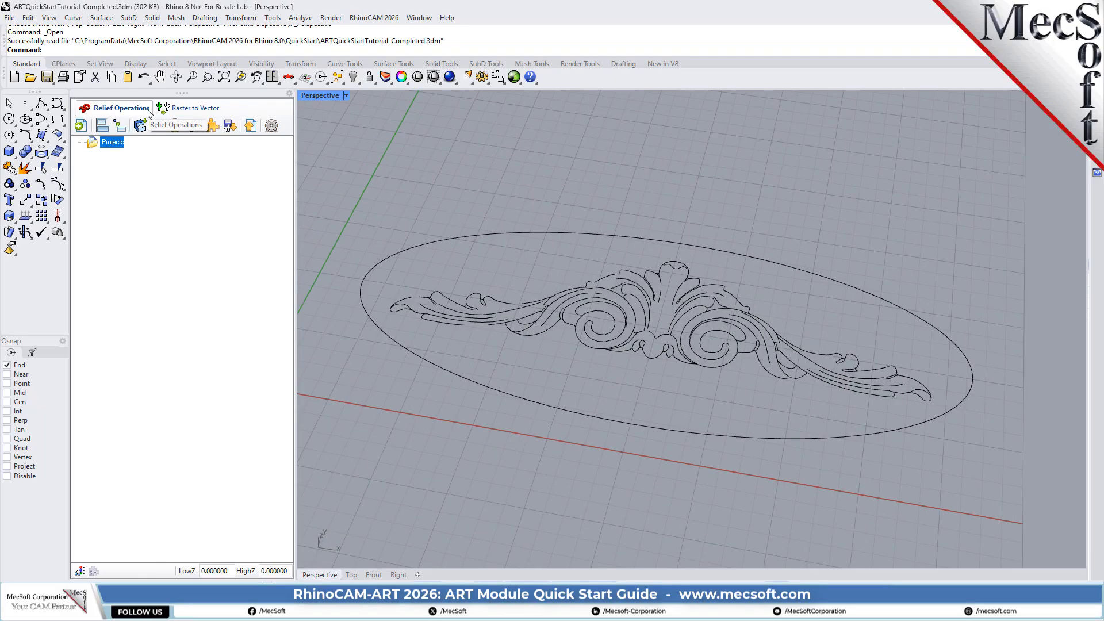
Generate a new relief project with length 4, width 10 and a fine resolution of 150 dots per inch
{"action": "left_click", "coordinate": [85, 133]}
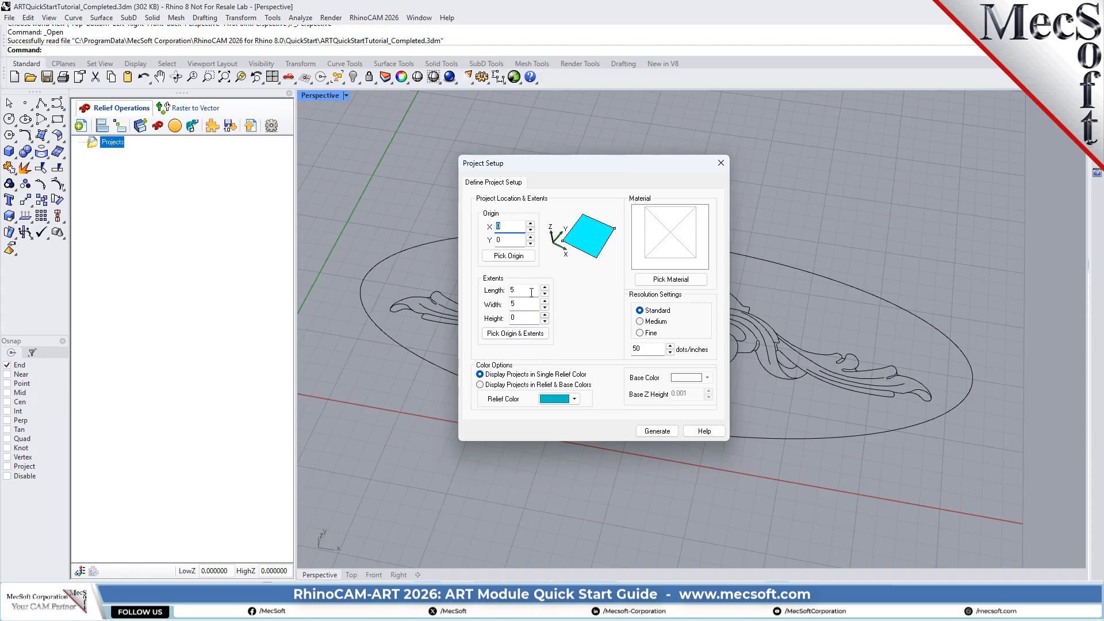
{"action": "left_click_drag", "start_coordinate": [529, 291], "coordinate": [469, 295]}
{"action": "type", "text": "4"}
{"action": "key", "text": "Tab"}
{"action": "type", "text": "10"}
{"action": "double_click", "coordinate": [643, 349]}
{"action": "type", "text": "150"}
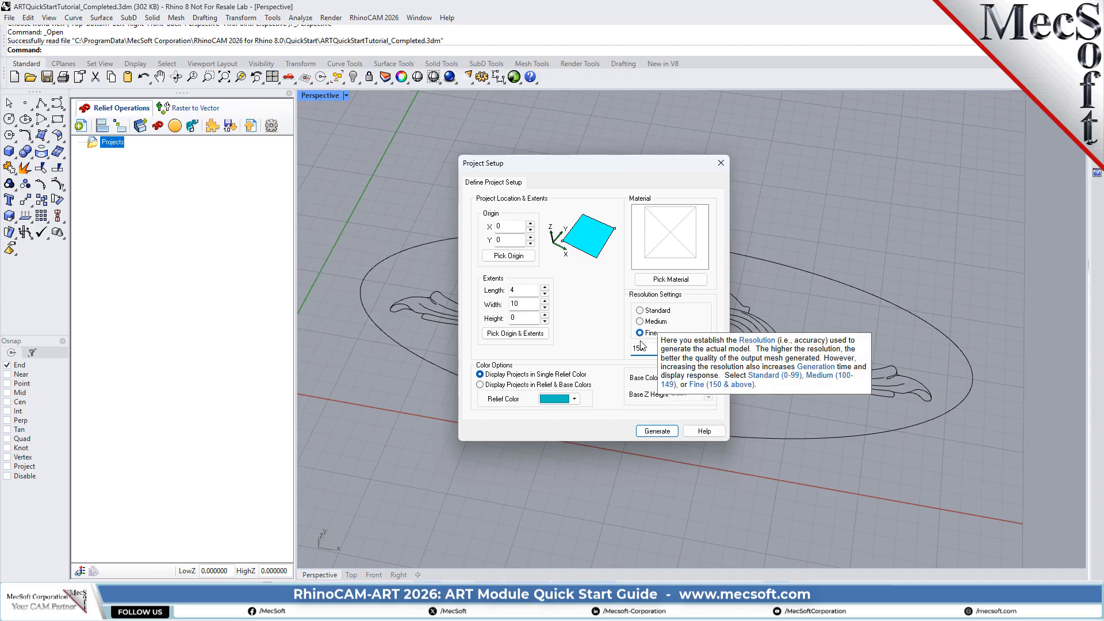
{"action": "left_click", "coordinate": [653, 432]}
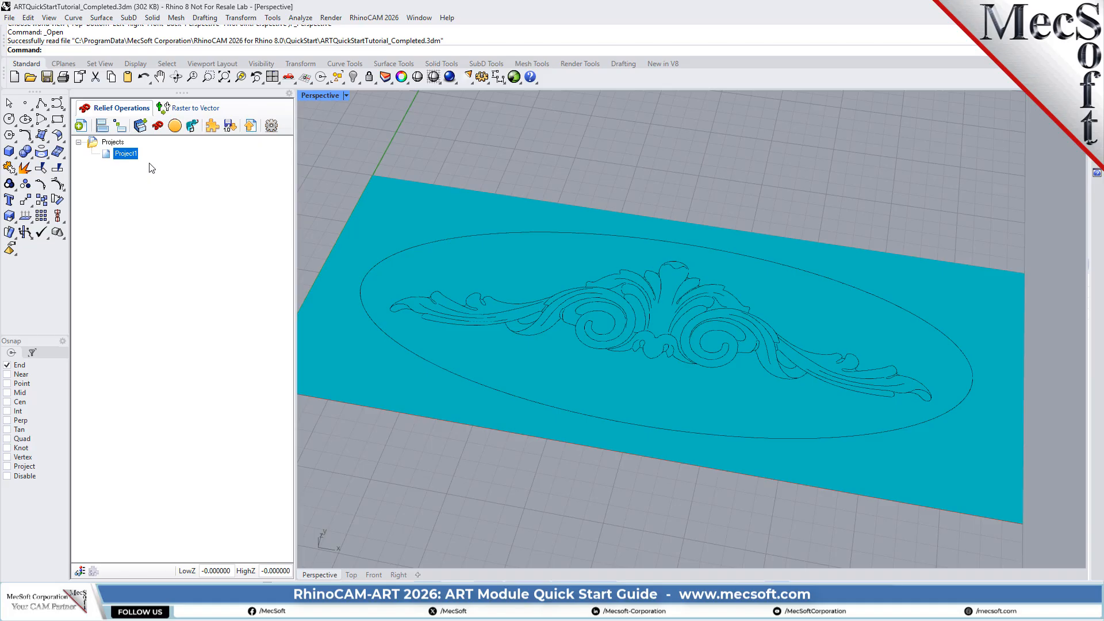
Examine the generated Project1 base sheet by toggling its display, and review the commands available for the project
{"action": "left_click", "coordinate": [98, 142]}
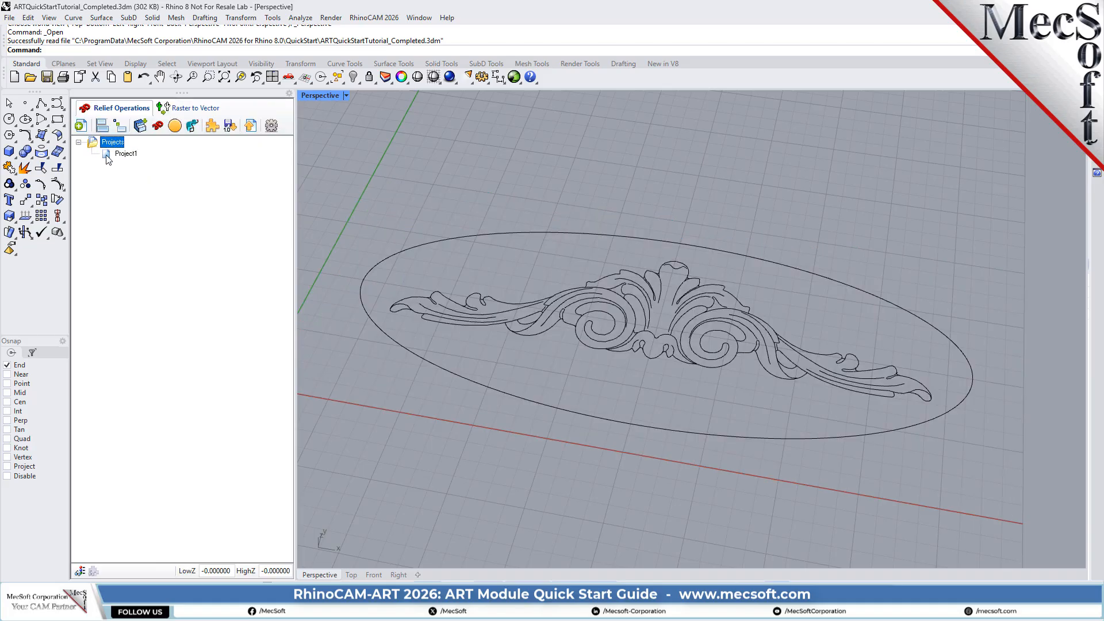
{"action": "left_click", "coordinate": [107, 155]}
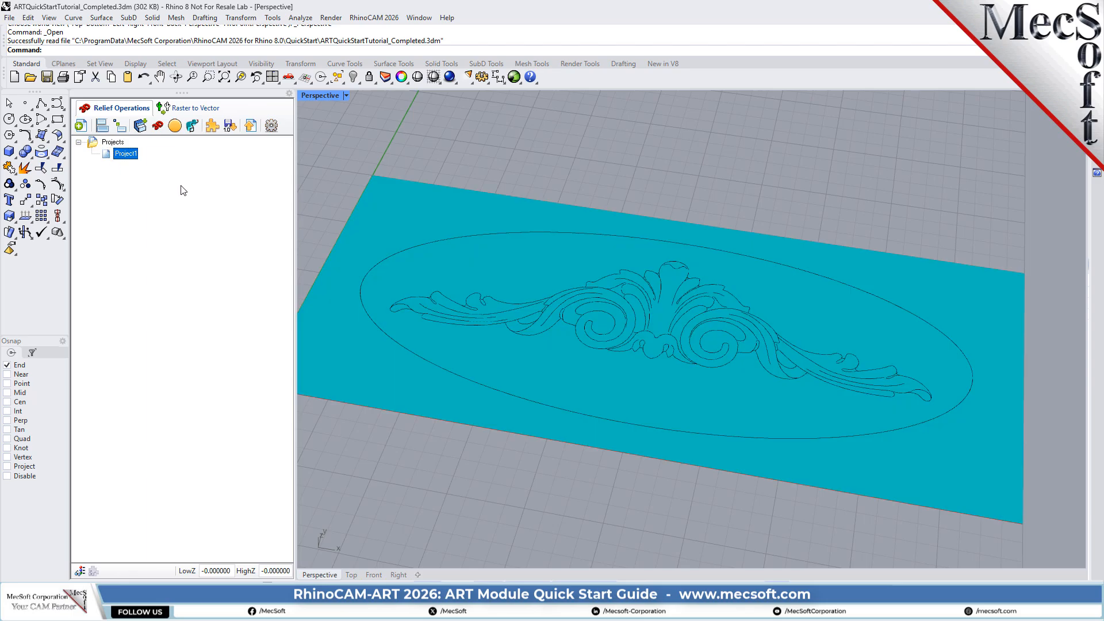
{"action": "right_click", "coordinate": [135, 159]}
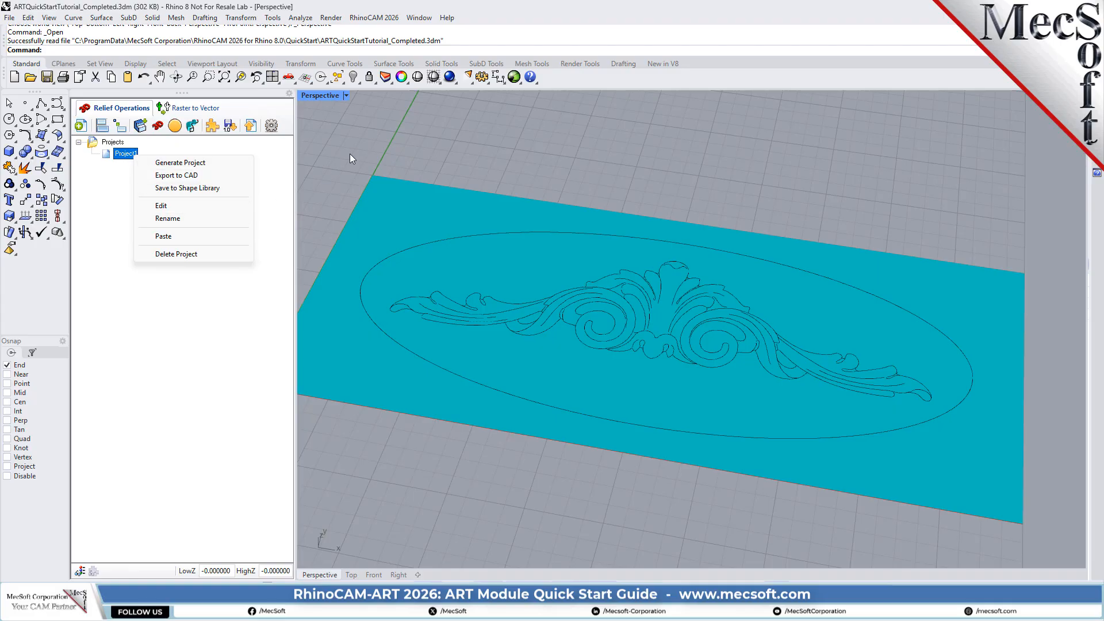
{"action": "left_click", "coordinate": [382, 128]}
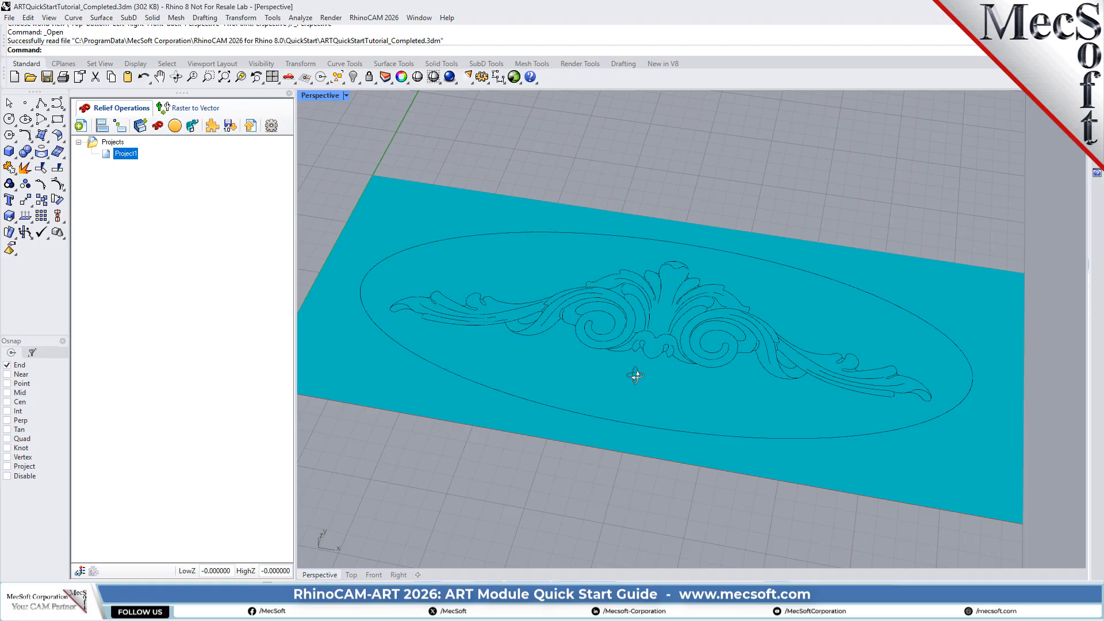
{"action": "right_click_drag", "start_coordinate": [636, 376], "coordinate": [661, 364]}
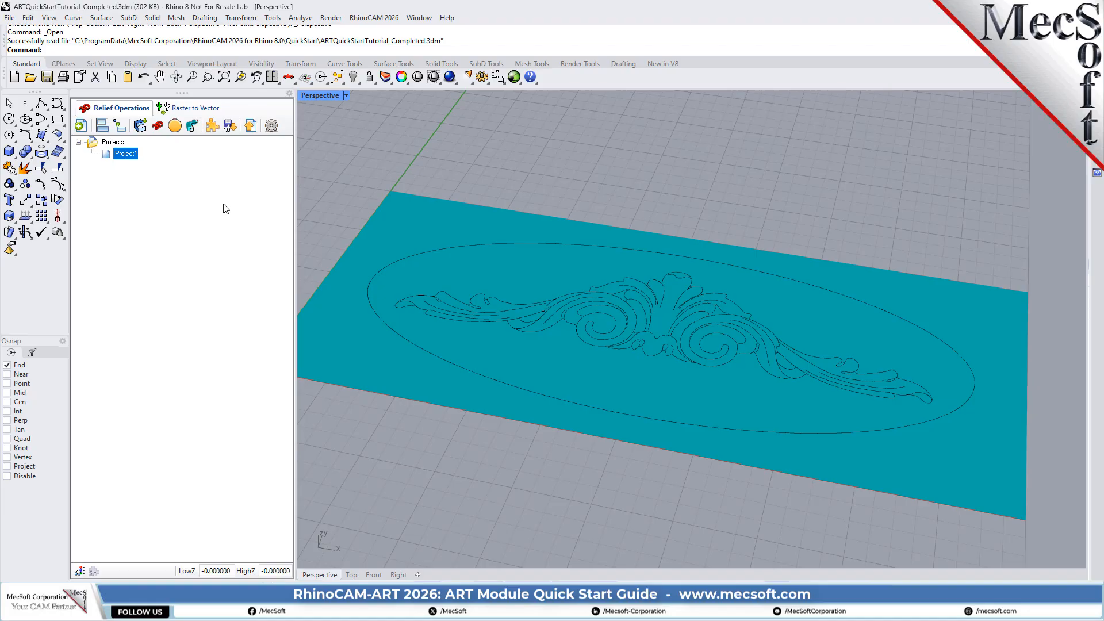
Start a Sweeping Operation on Project1 with a convex arc cross-section and the Add type
{"action": "left_click", "coordinate": [193, 126]}
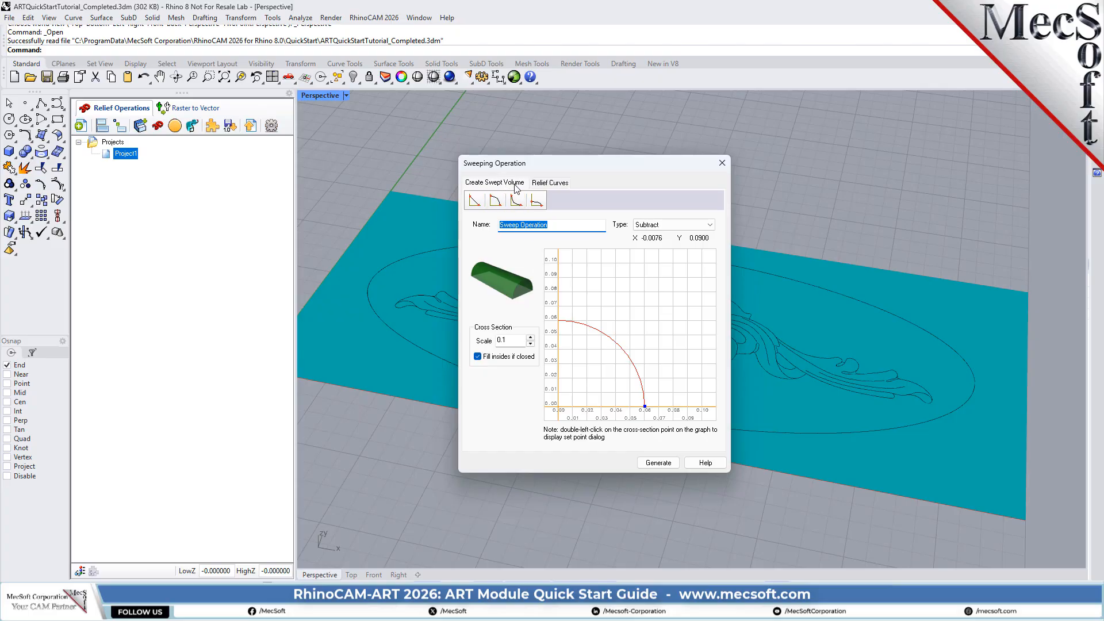
{"action": "left_click", "coordinate": [516, 201]}
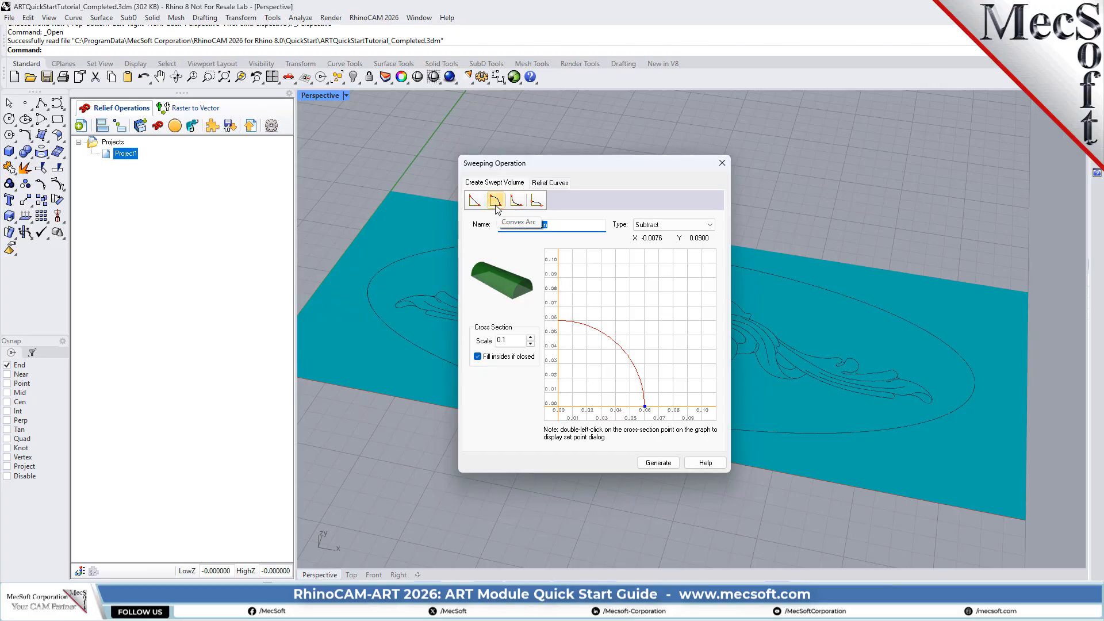
{"action": "left_click", "coordinate": [497, 208]}
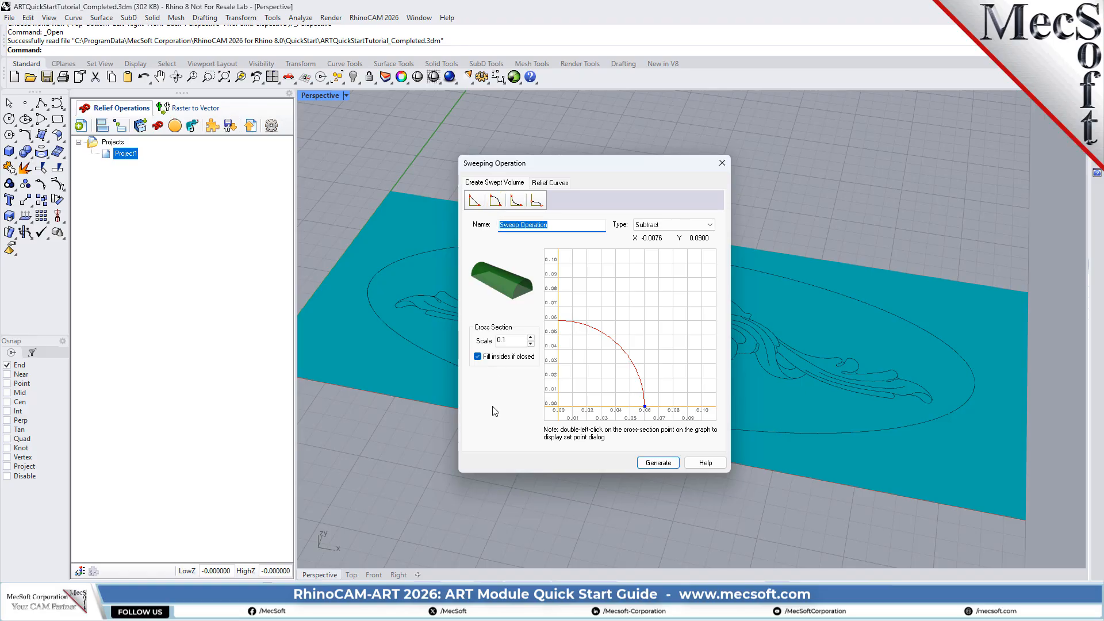
{"action": "left_click", "coordinate": [684, 225]}
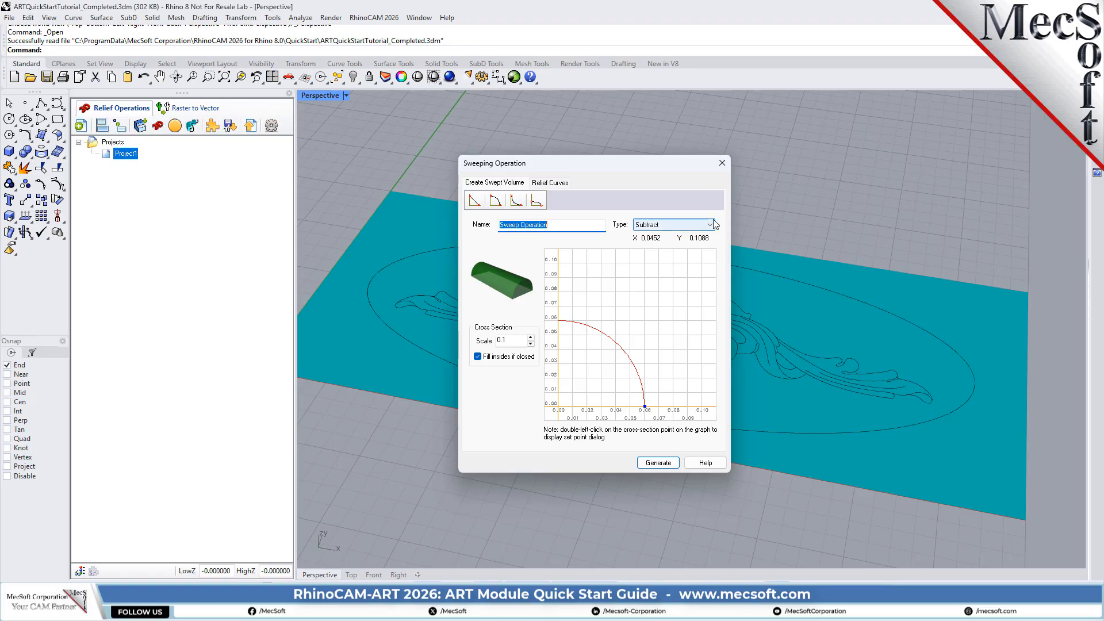
{"action": "left_click", "coordinate": [684, 236]}
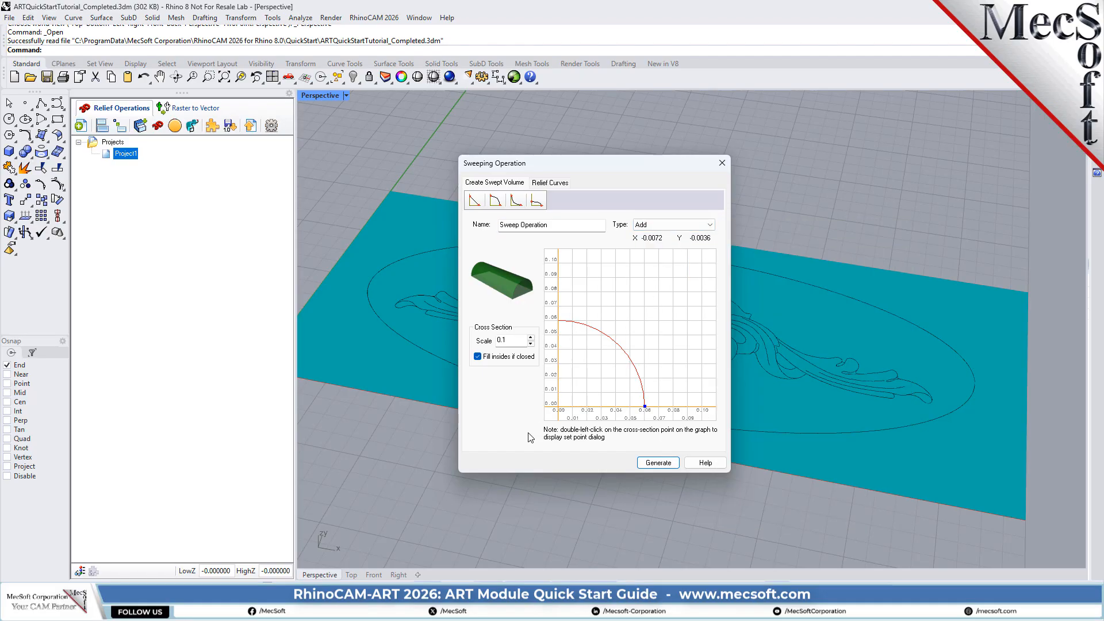
{"action": "left_click_drag", "start_coordinate": [512, 340], "coordinate": [470, 338]}
{"action": "type", "text": "2"}
{"action": "key", "text": "BackSpace"}
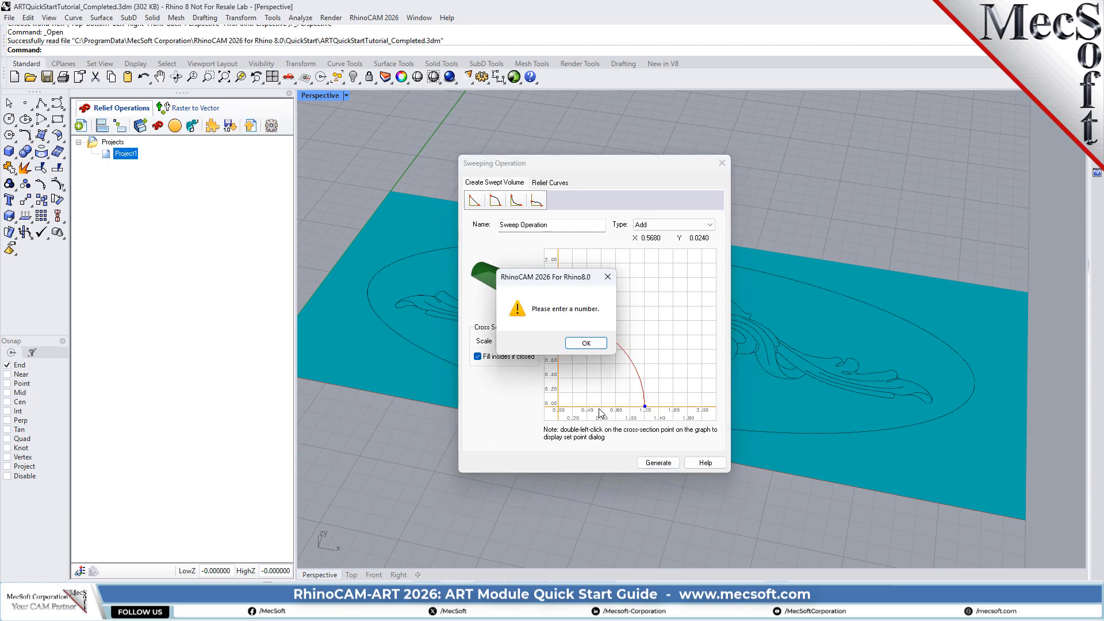
{"action": "left_click", "coordinate": [586, 343]}
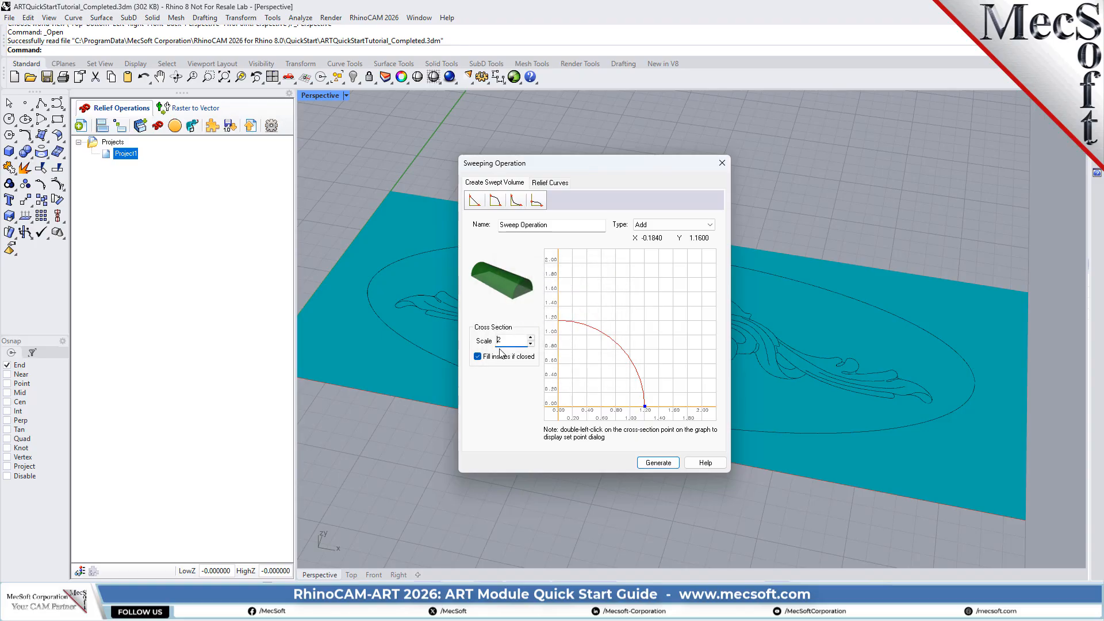
Set the sweep's cross-section scale to 1 and reduce the convex arc to about 0.3 high
{"action": "left_click_drag", "start_coordinate": [504, 340], "coordinate": [491, 338]}
{"action": "type", "text": "1"}
{"action": "left_click_drag", "start_coordinate": [645, 407], "coordinate": [616, 408]}
Assign the outer ellipse as the sweep's border curve and generate the swept volume
{"action": "left_click", "coordinate": [553, 184]}
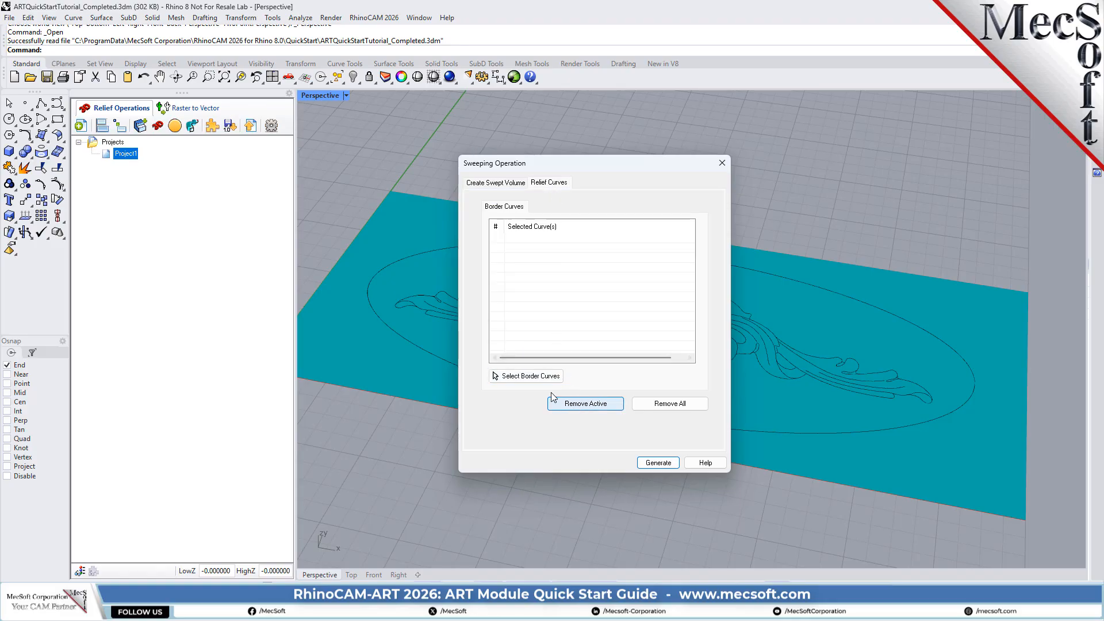
{"action": "left_click", "coordinate": [529, 378]}
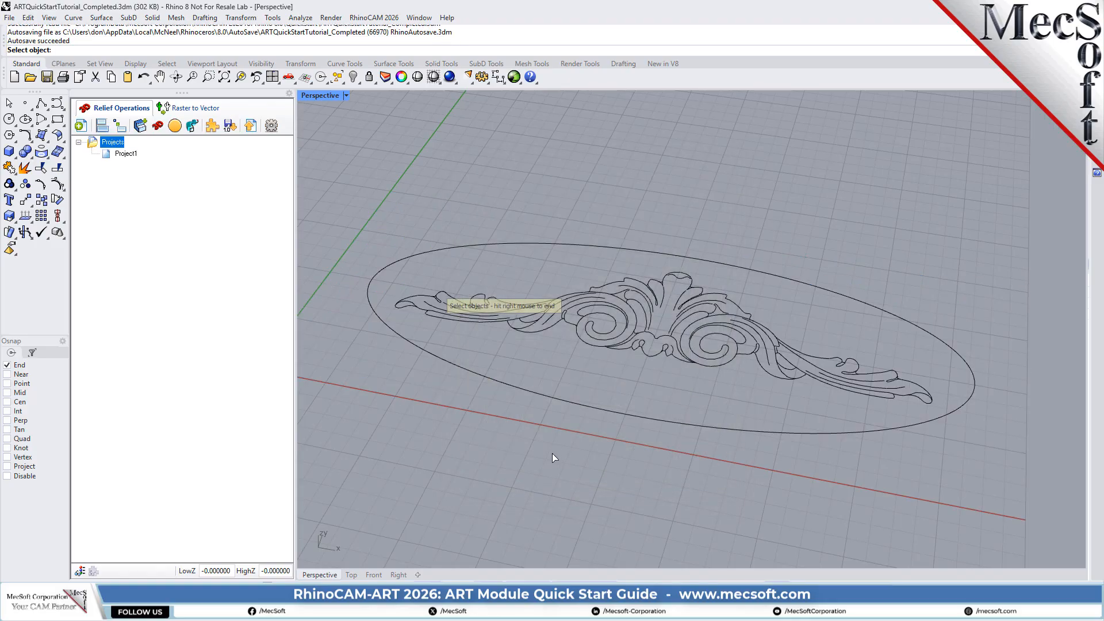
{"action": "left_click", "coordinate": [606, 248]}
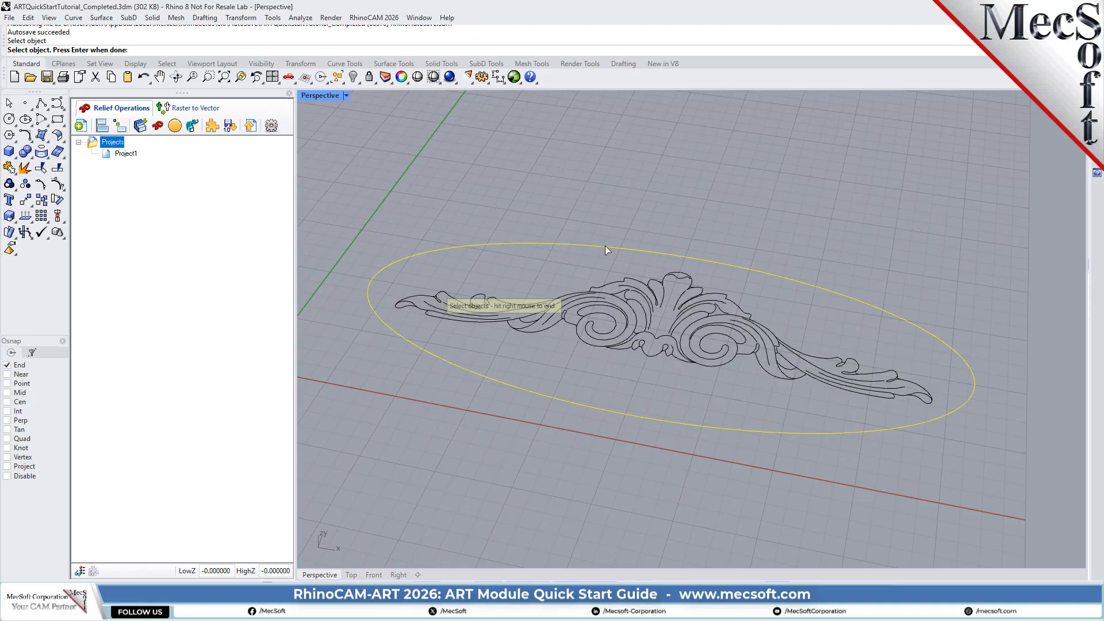
{"action": "right_click", "coordinate": [653, 217]}
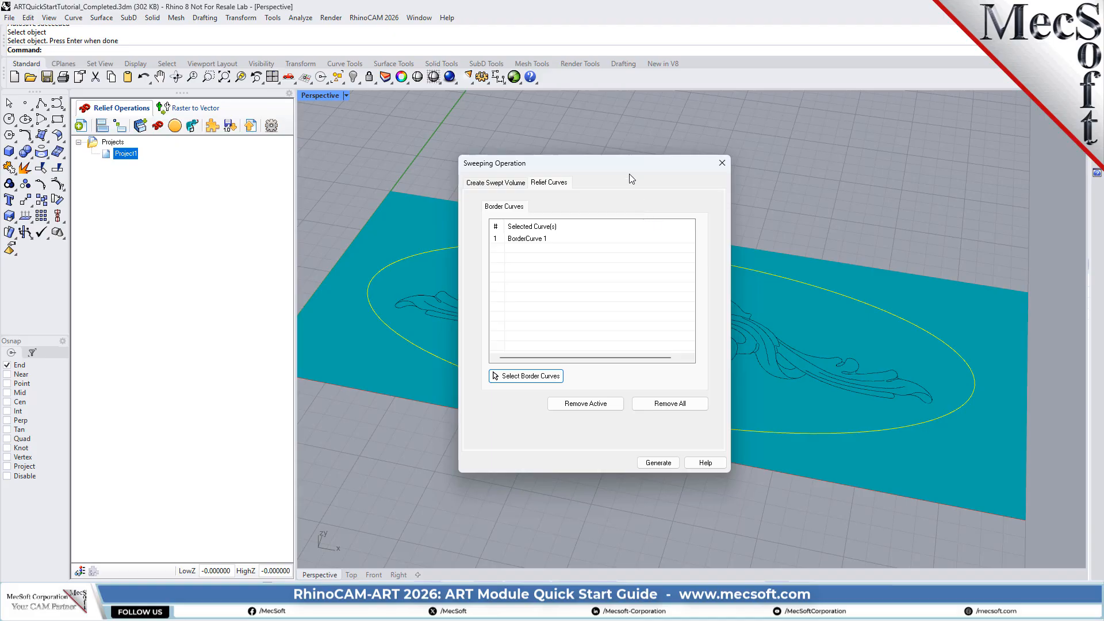
{"action": "left_click", "coordinate": [537, 239]}
{"action": "left_click", "coordinate": [837, 177]}
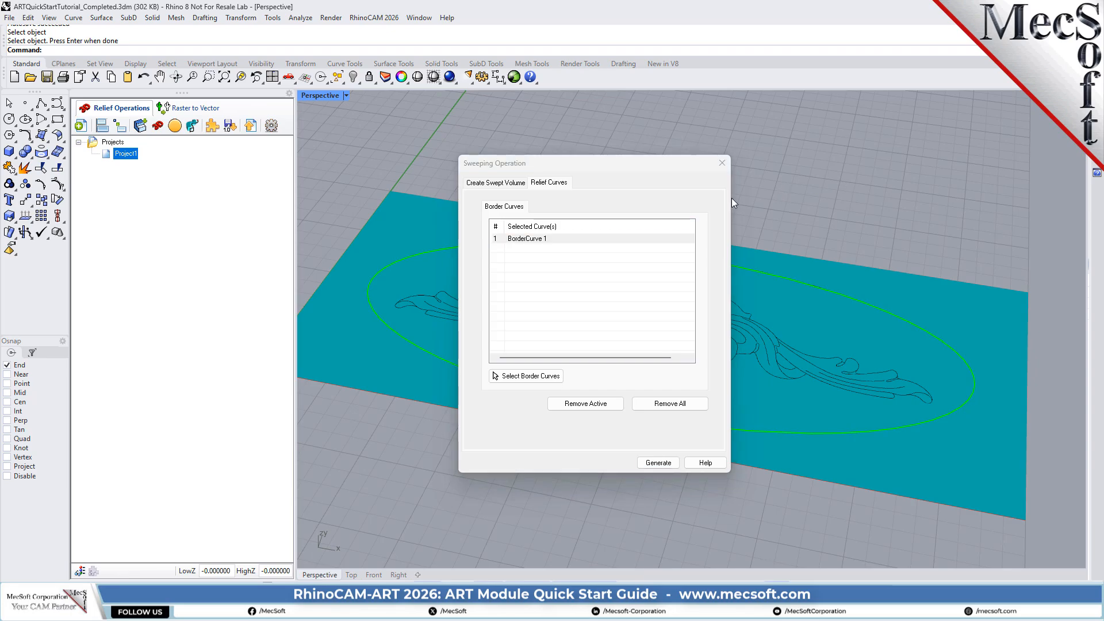
{"action": "left_click", "coordinate": [523, 240]}
{"action": "left_click", "coordinate": [658, 463]}
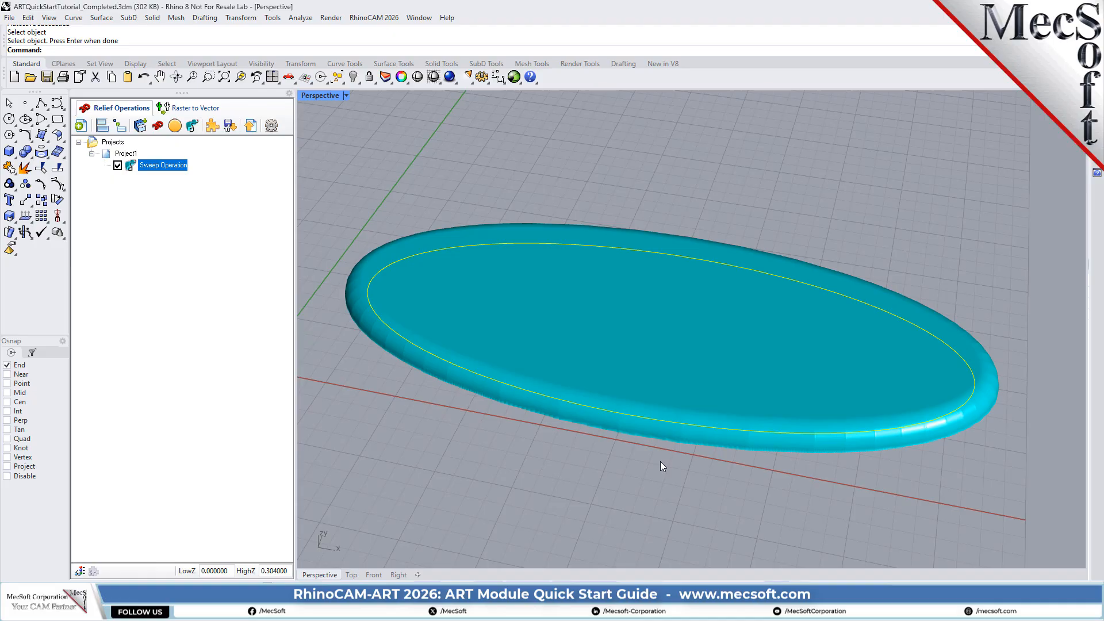
Deselect the ellipse and examine the rounded edge of the swept oval from several angles
{"action": "mouse_move", "coordinate": [803, 363]}
{"action": "right_mouse_down"}
{"action": "mouse_move", "coordinate": [709, 296]}
{"action": "mouse_move", "coordinate": [648, 308]}
{"action": "mouse_move", "coordinate": [846, 274]}
{"action": "mouse_move", "coordinate": [820, 377]}
{"action": "mouse_move", "coordinate": [794, 387]}
{"action": "mouse_move", "coordinate": [801, 357]}
{"action": "right_mouse_up"}
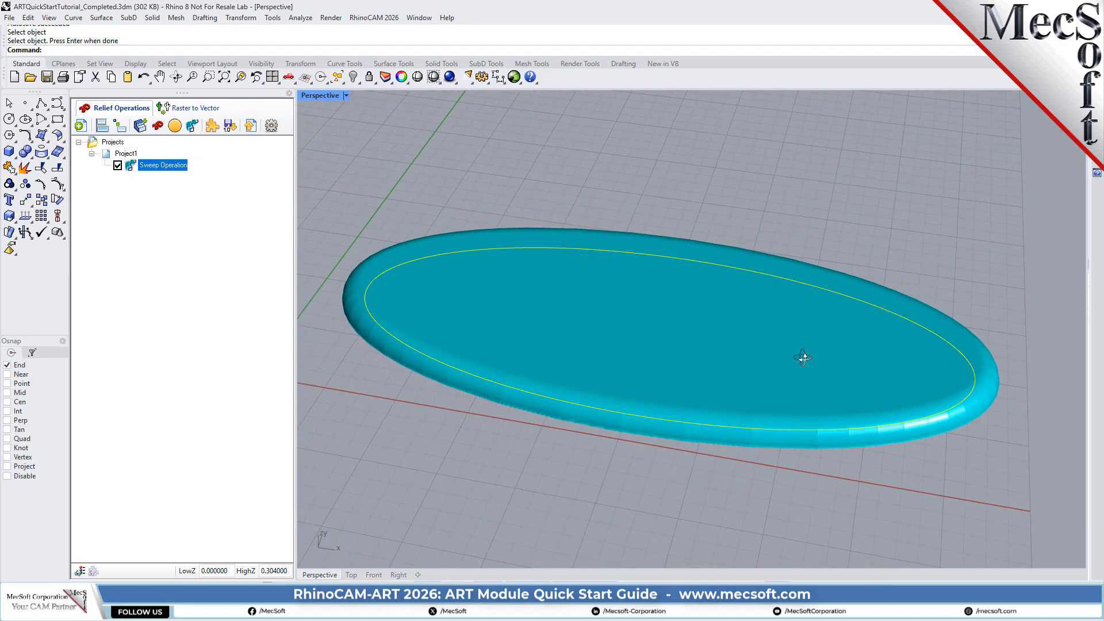
{"action": "left_click", "coordinate": [777, 217]}
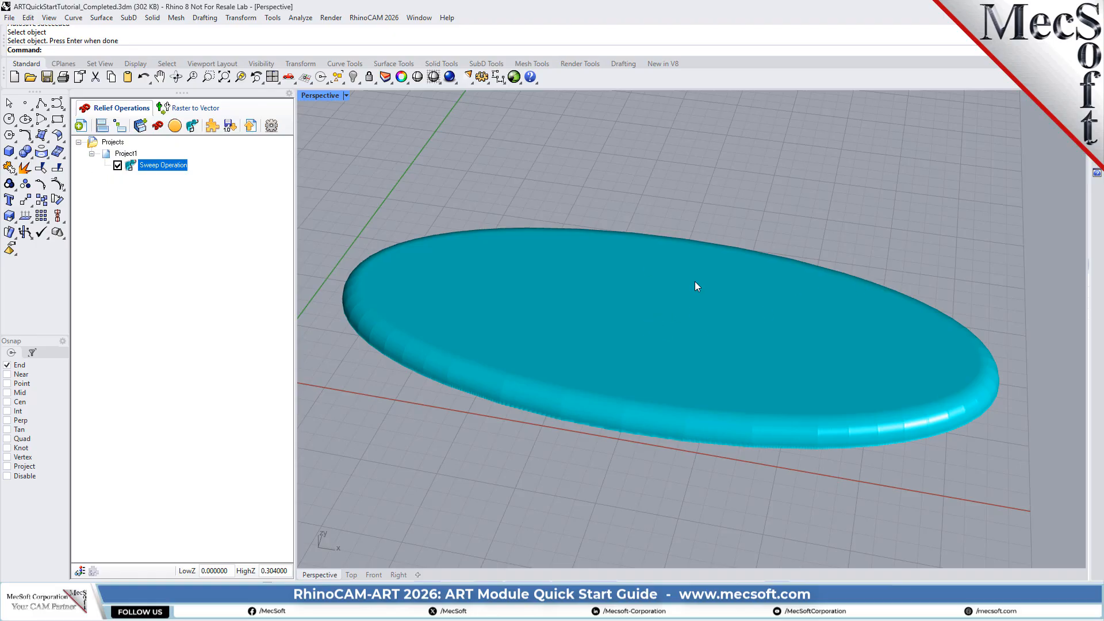
{"action": "right_click_drag", "start_coordinate": [605, 297], "coordinate": [620, 272]}
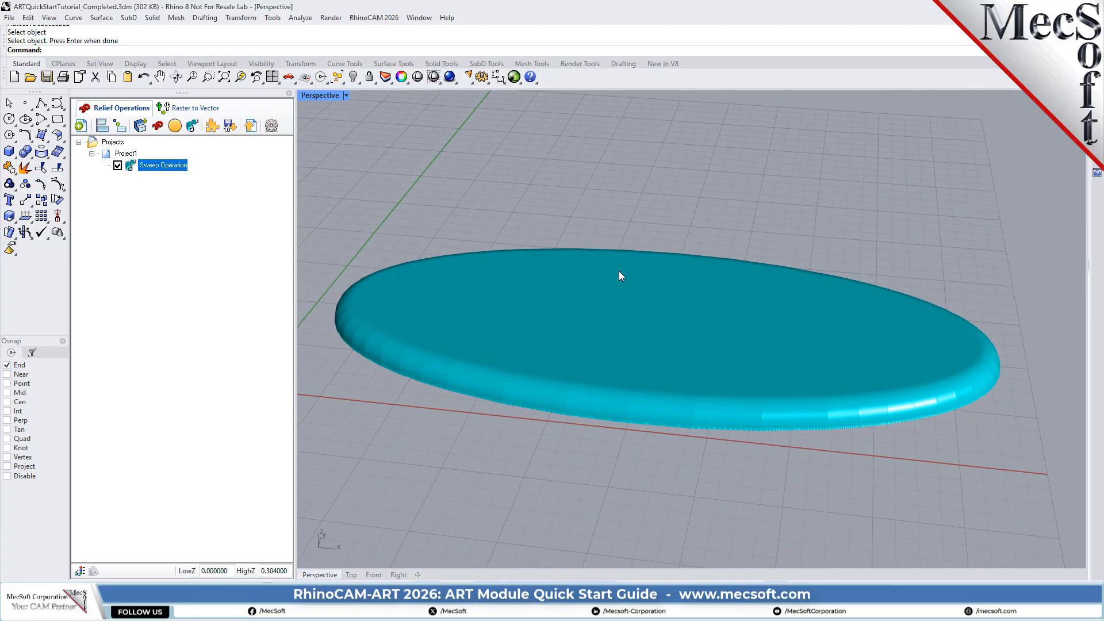
{"action": "right_click_drag", "start_coordinate": [657, 254], "coordinate": [702, 275]}
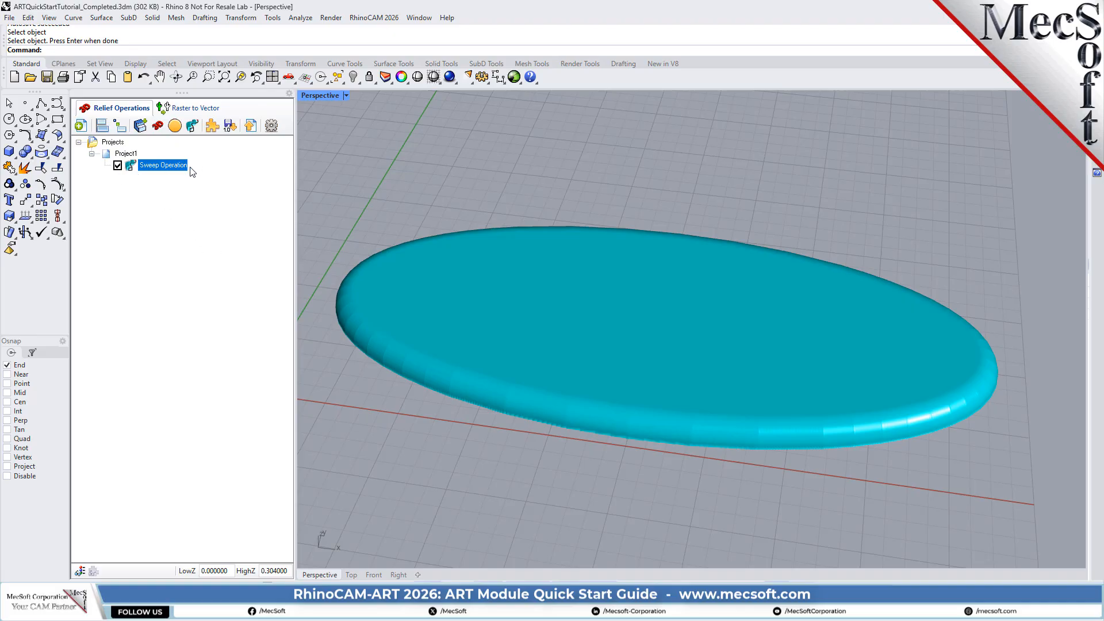
Start a Puffing Operation on Project1 with a convex arc cross-section and the Add type
{"action": "left_click", "coordinate": [175, 128]}
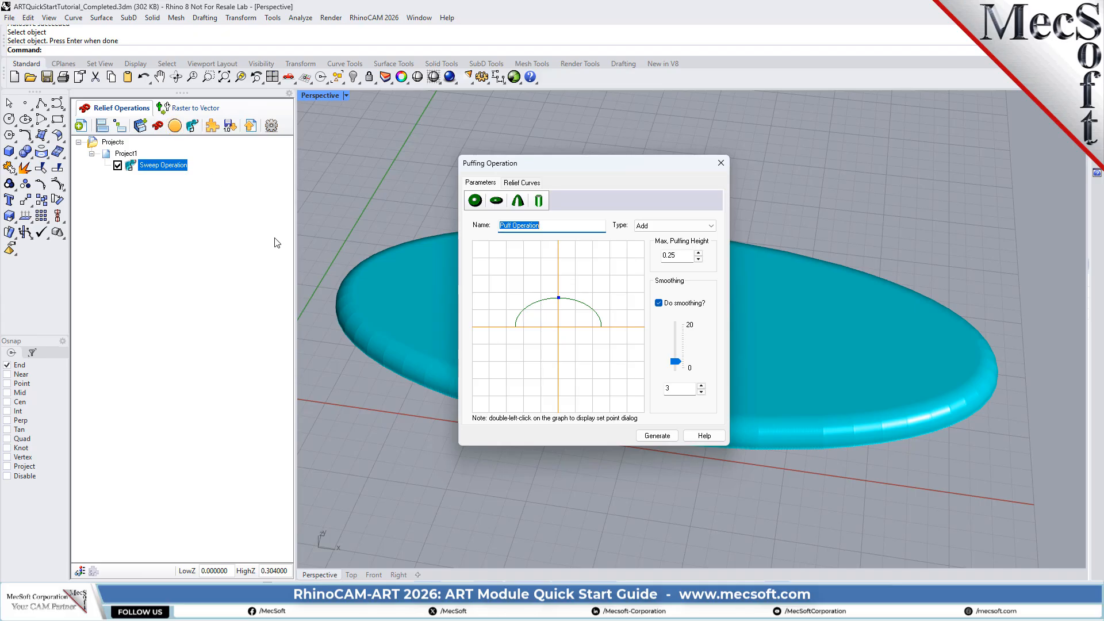
{"action": "left_click", "coordinate": [475, 202]}
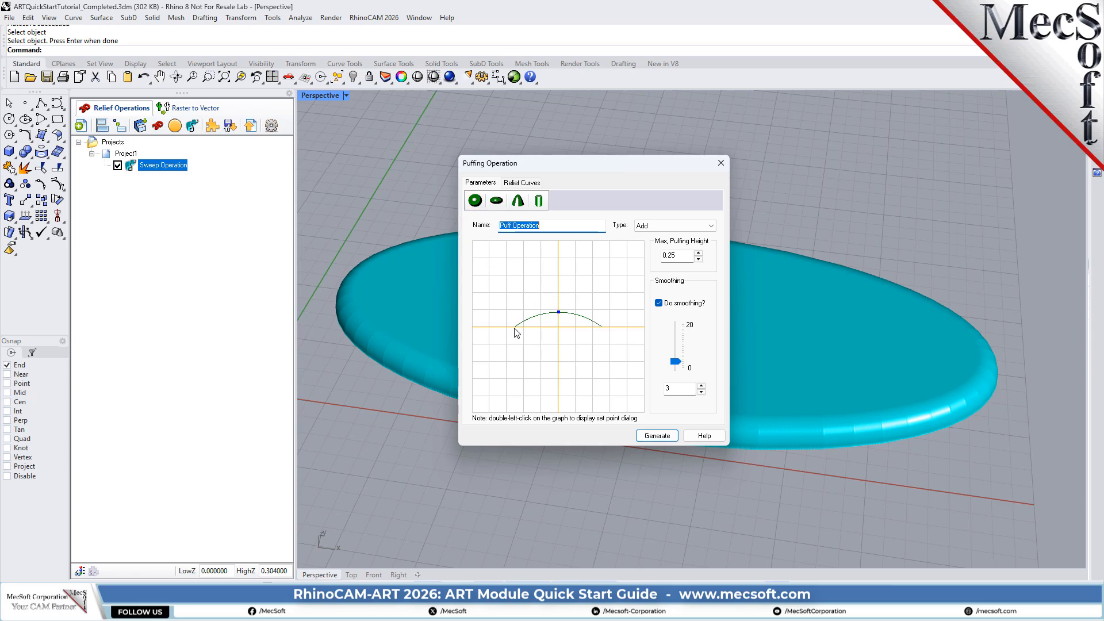
{"action": "left_click", "coordinate": [712, 226]}
{"action": "left_click", "coordinate": [669, 235]}
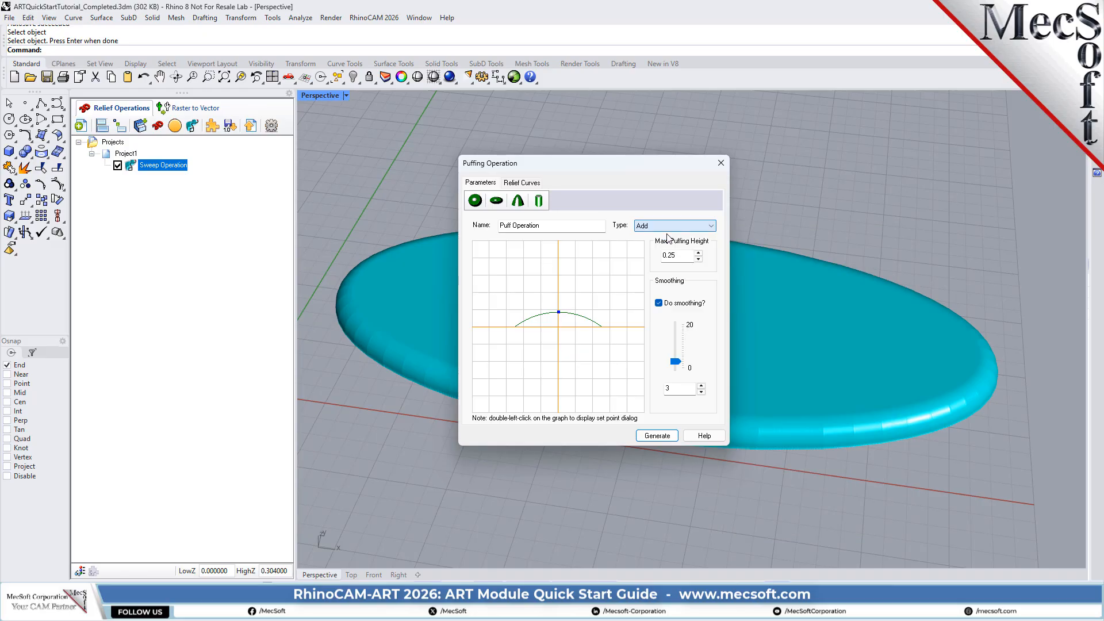
Set the maximum puffing height to 0.5, raise the peak of the arc cross-section, and set smoothing to 6
{"action": "double_click", "coordinate": [671, 254]}
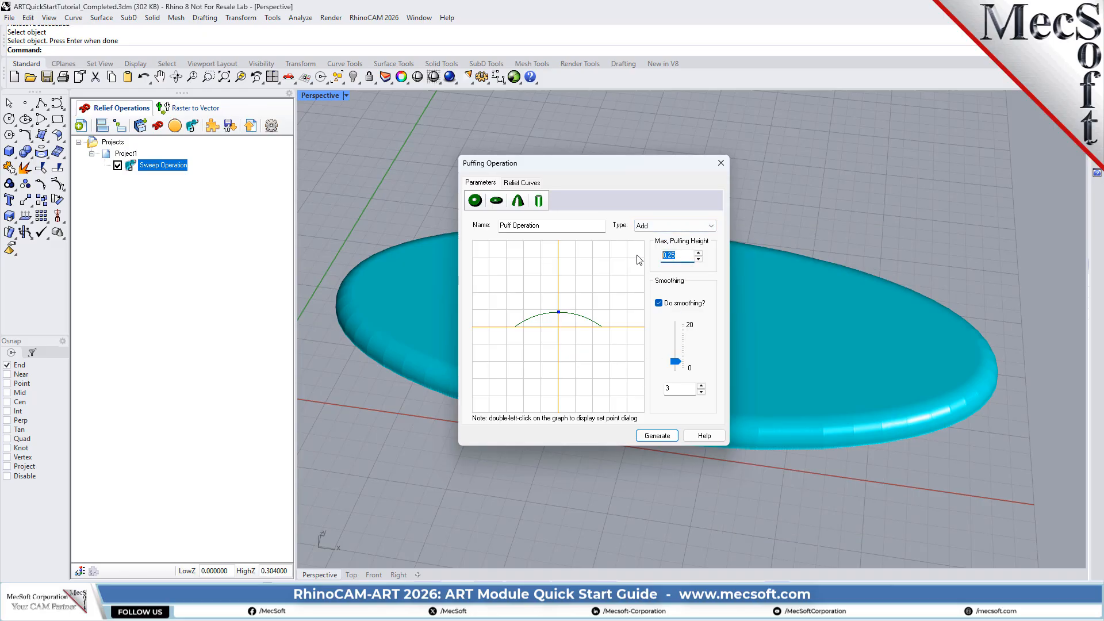
{"action": "type", "text": "0.5"}
{"action": "mouse_move", "coordinate": [559, 311]}
{"action": "left_mouse_down"}
{"action": "mouse_move", "coordinate": [569, 274]}
{"action": "mouse_move", "coordinate": [565, 300]}
{"action": "left_mouse_up"}
{"action": "left_click_drag", "start_coordinate": [677, 389], "coordinate": [650, 388]}
{"action": "type", "text": "6"}
Assign the ornament's closed outer outline as the puffing operation's border curve
{"action": "left_click", "coordinate": [525, 182]}
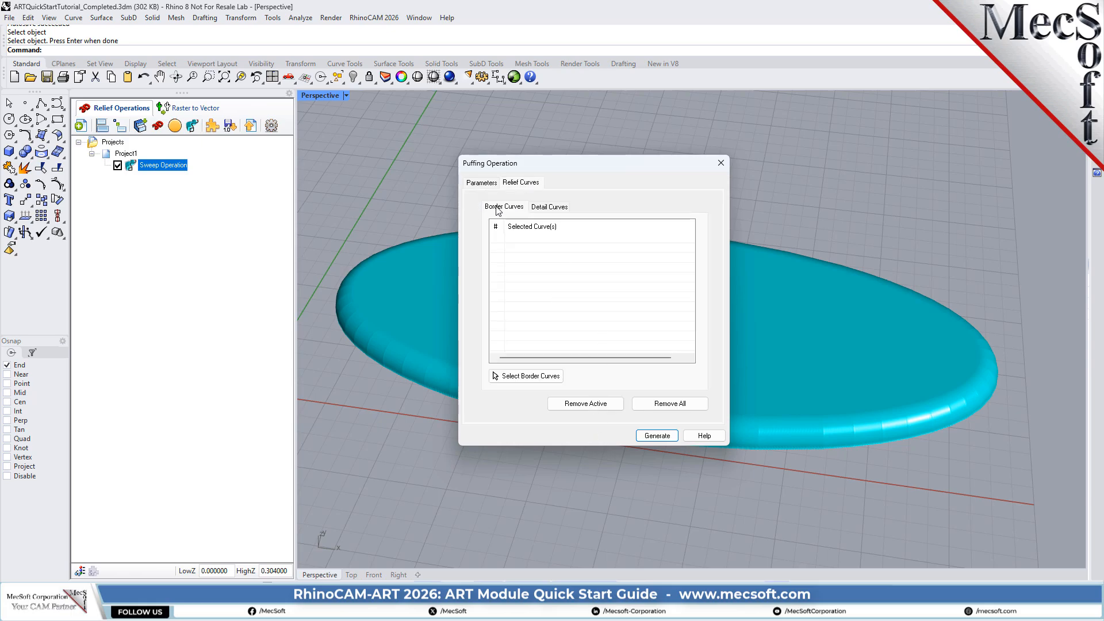
{"action": "left_click", "coordinate": [550, 209]}
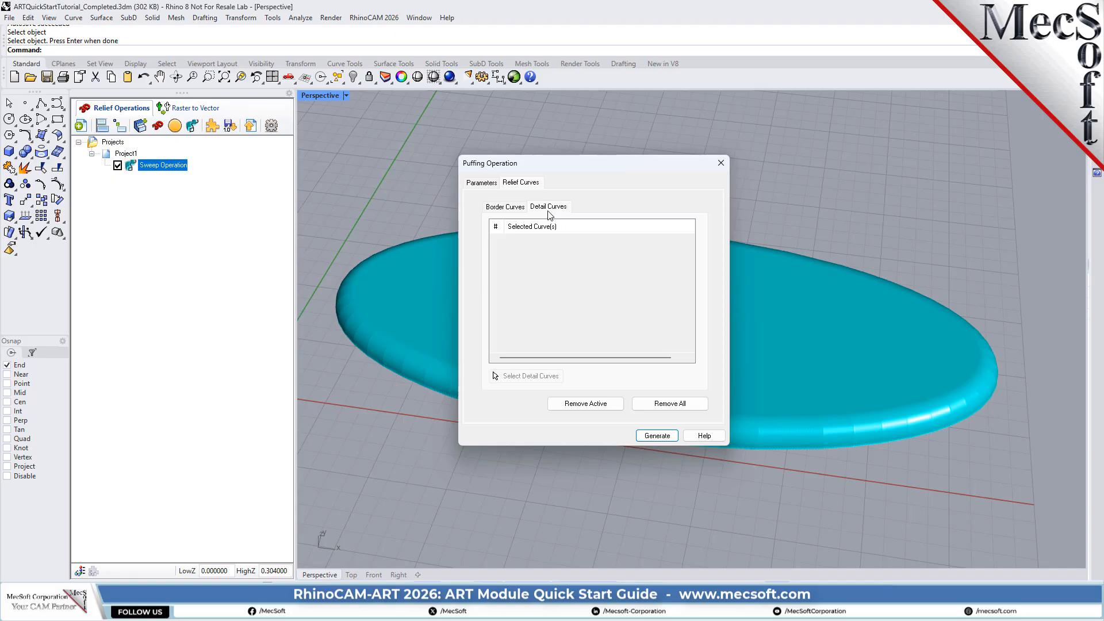
{"action": "left_click", "coordinate": [508, 211]}
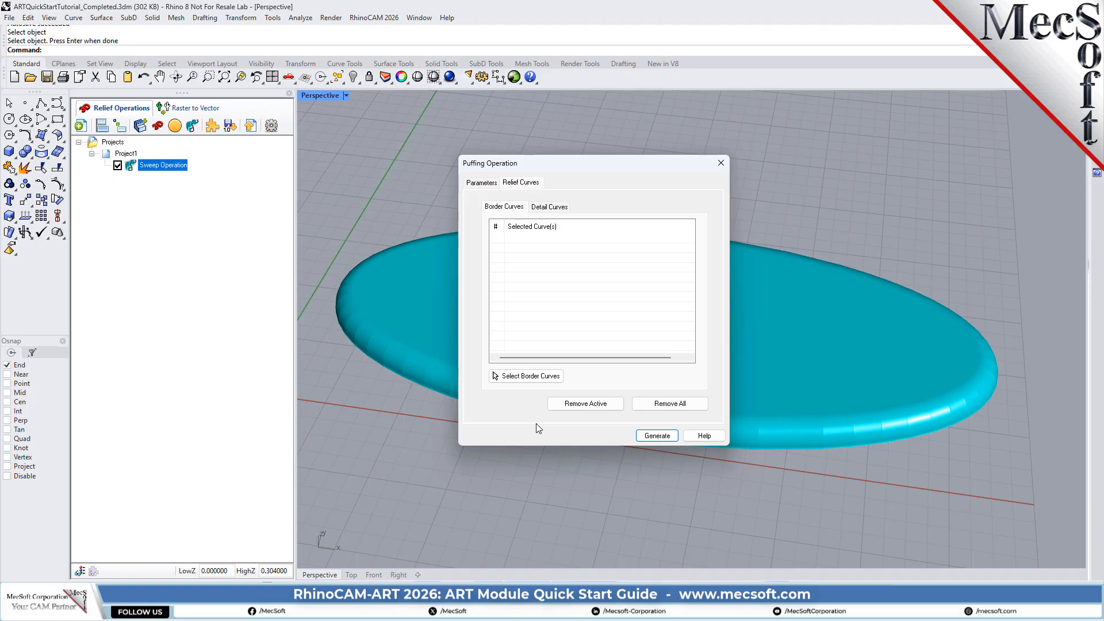
{"action": "left_click", "coordinate": [543, 376]}
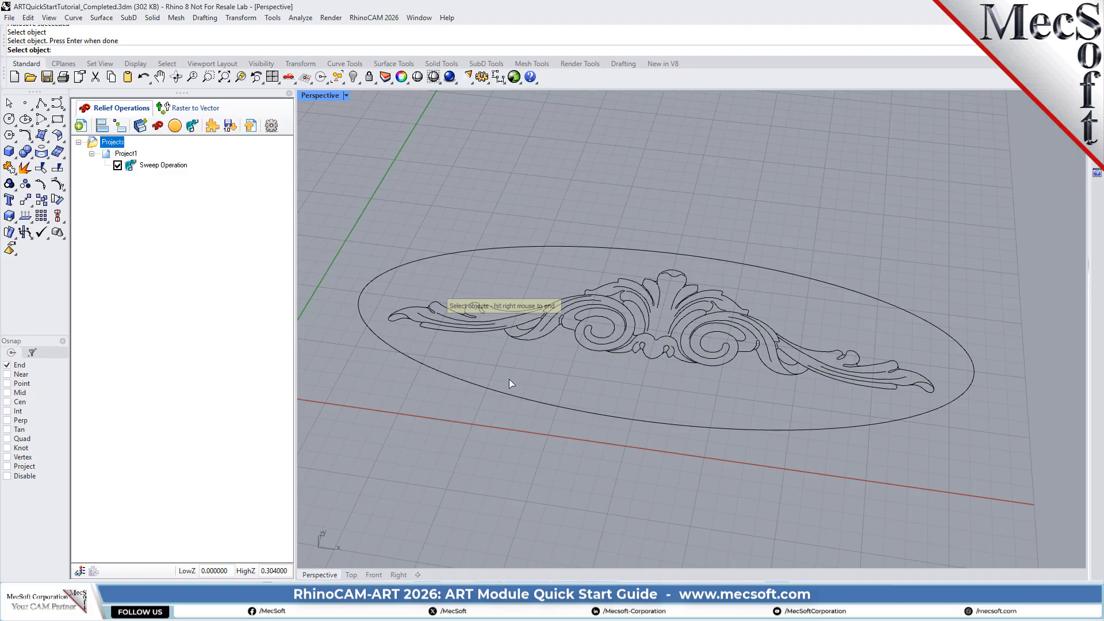
{"action": "left_click", "coordinate": [528, 342]}
{"action": "right_click", "coordinate": [637, 381]}
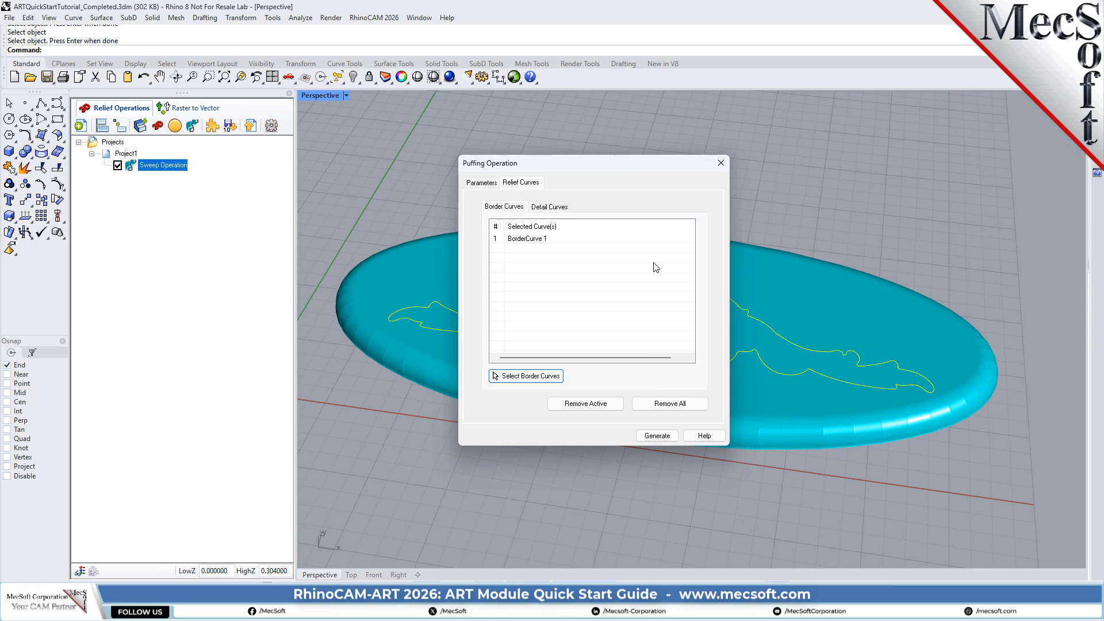
{"action": "left_click", "coordinate": [521, 241]}
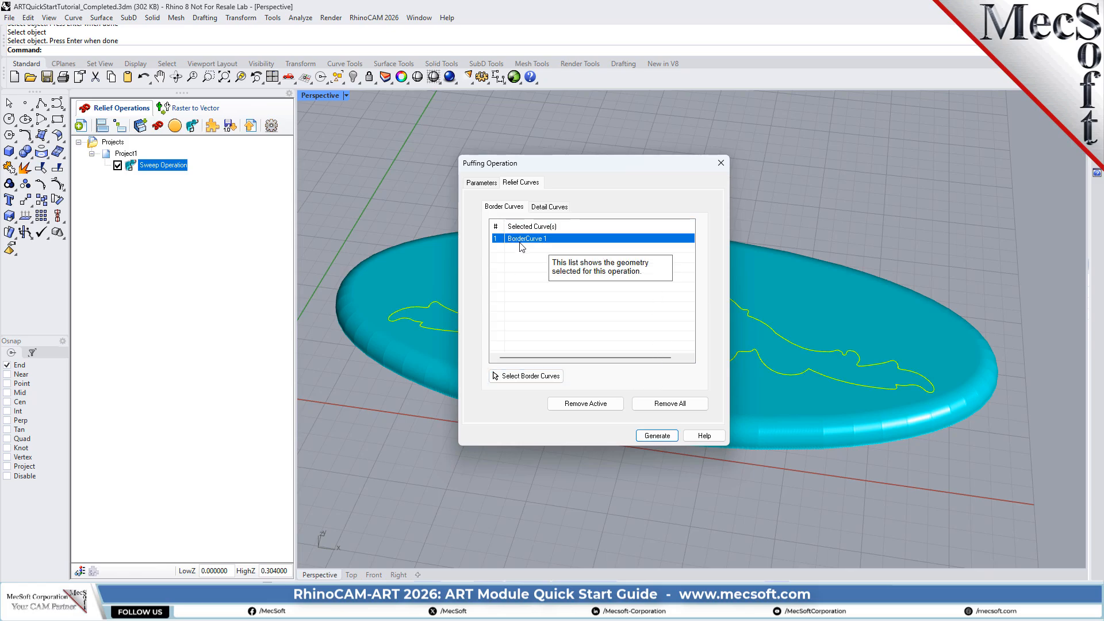
Assign all of the ornament's inner curves as detail curves, leaving out its outer outline and the ellipse
{"action": "left_click", "coordinate": [554, 208]}
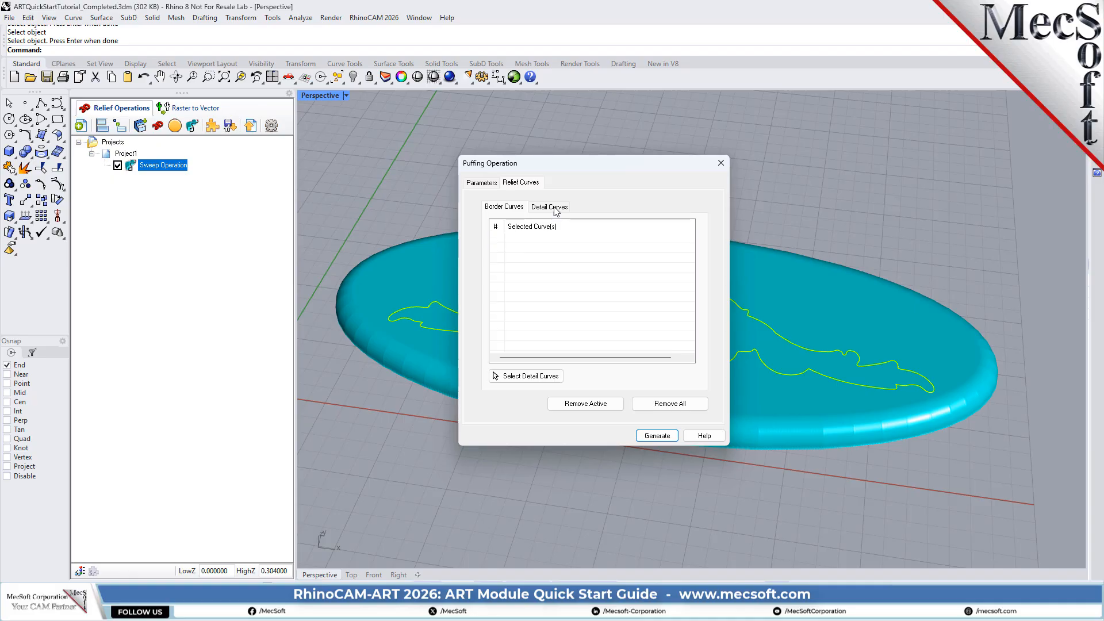
{"action": "left_click", "coordinate": [535, 378]}
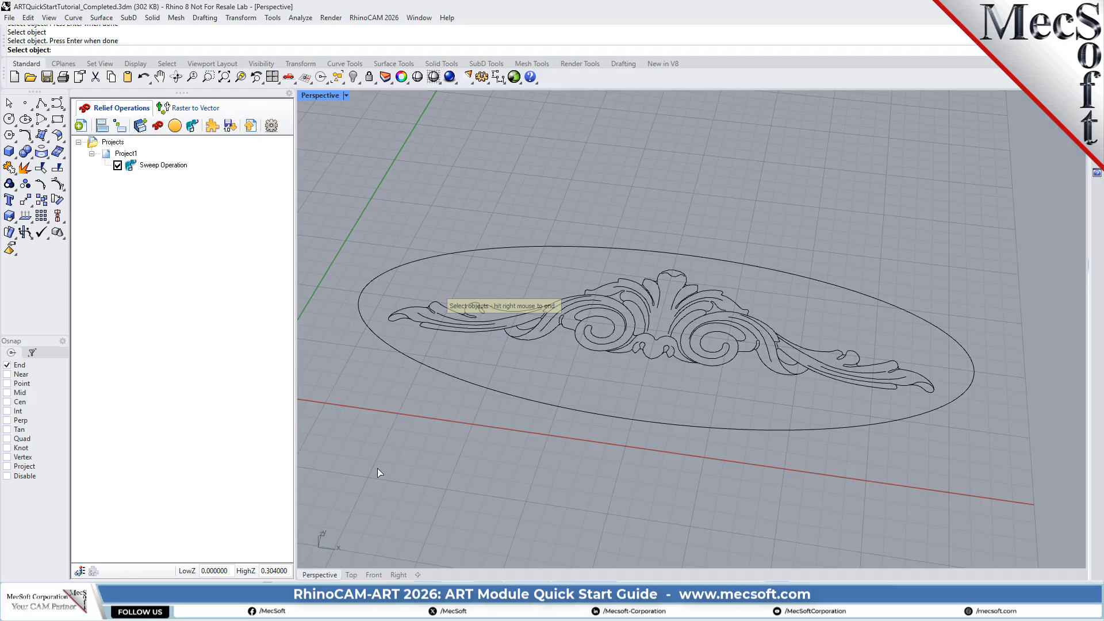
{"action": "left_click_drag", "start_coordinate": [378, 468], "coordinate": [945, 154]}
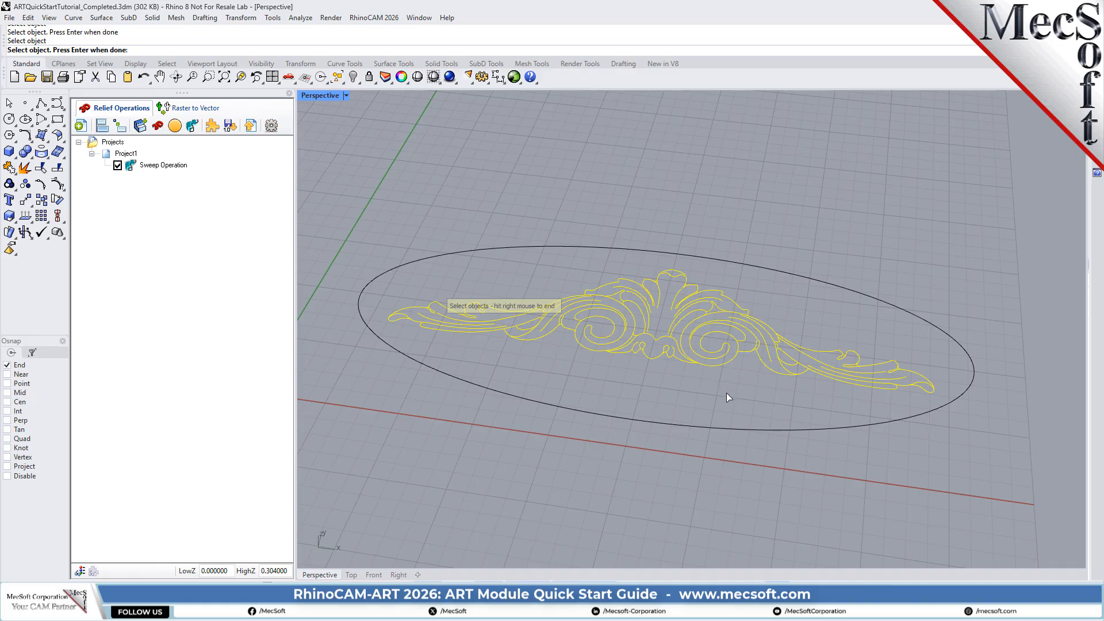
{"action": "left_click", "coordinate": [766, 369]}
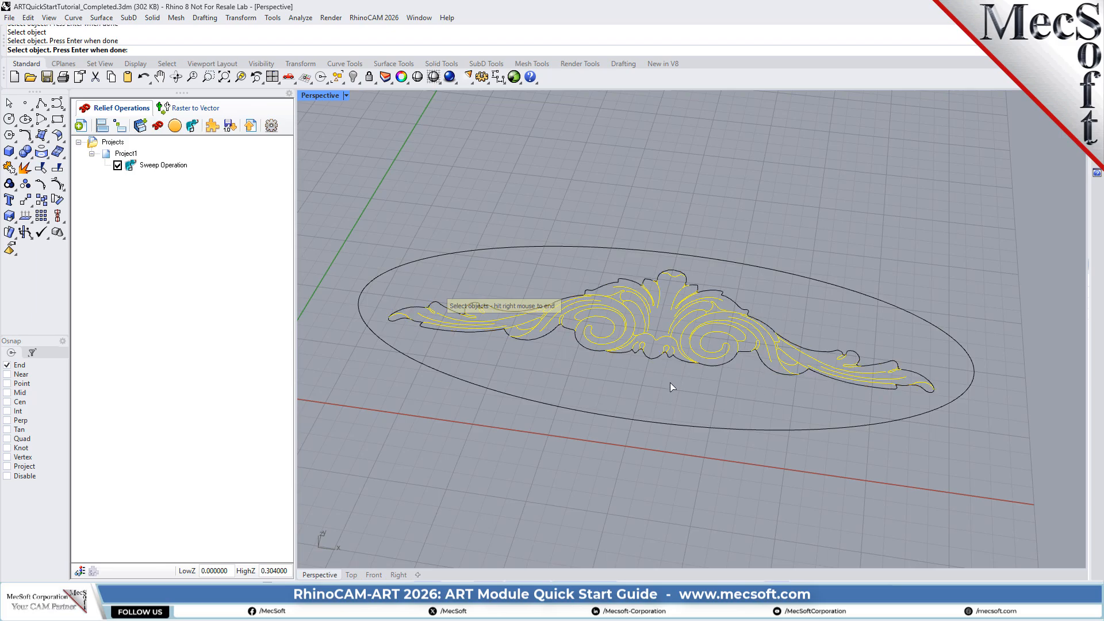
{"action": "right_click_drag", "start_coordinate": [674, 385], "coordinate": [649, 405]}
{"action": "right_click", "coordinate": [652, 388]}
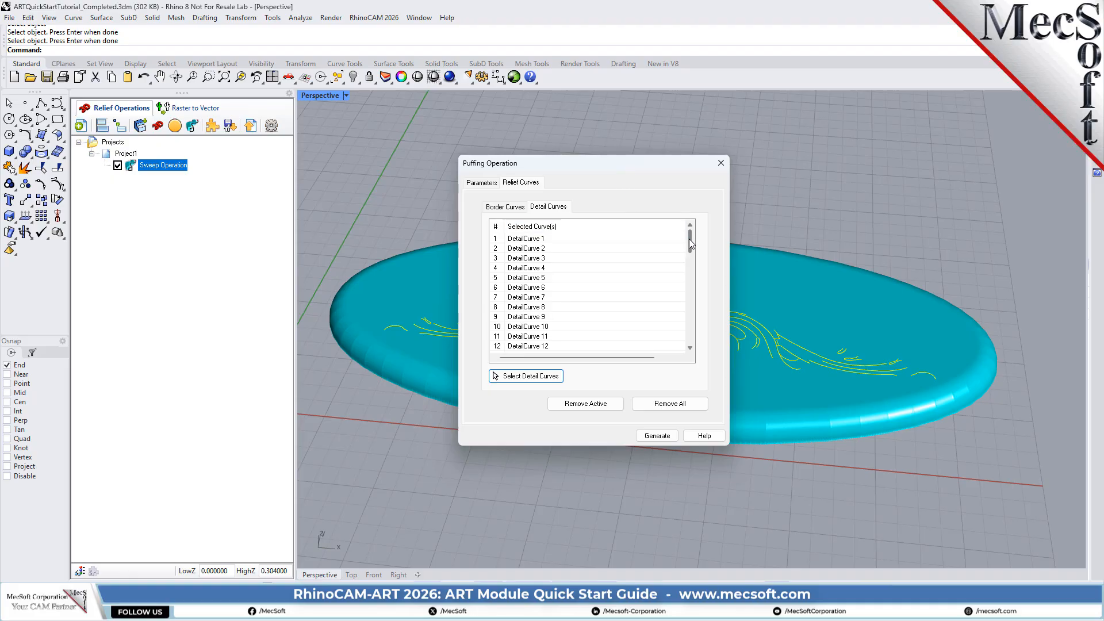
Review the list of assigned detail curves and highlight several entries to locate them in the model
{"action": "scroll", "coordinate": [689, 259], "scroll_direction": "down", "scroll_amount": 13}
{"action": "scroll", "coordinate": [689, 277], "scroll_direction": "up", "scroll_amount": 13}
{"action": "left_click", "coordinate": [869, 174]}
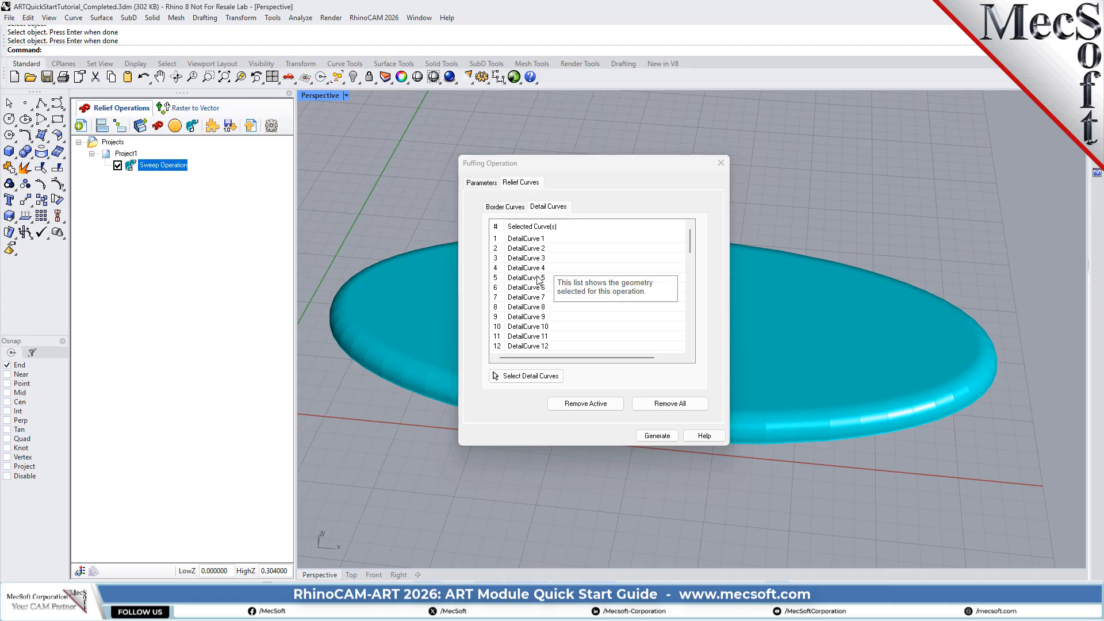
{"action": "left_click", "coordinate": [538, 280]}
{"action": "left_click", "coordinate": [535, 317]}
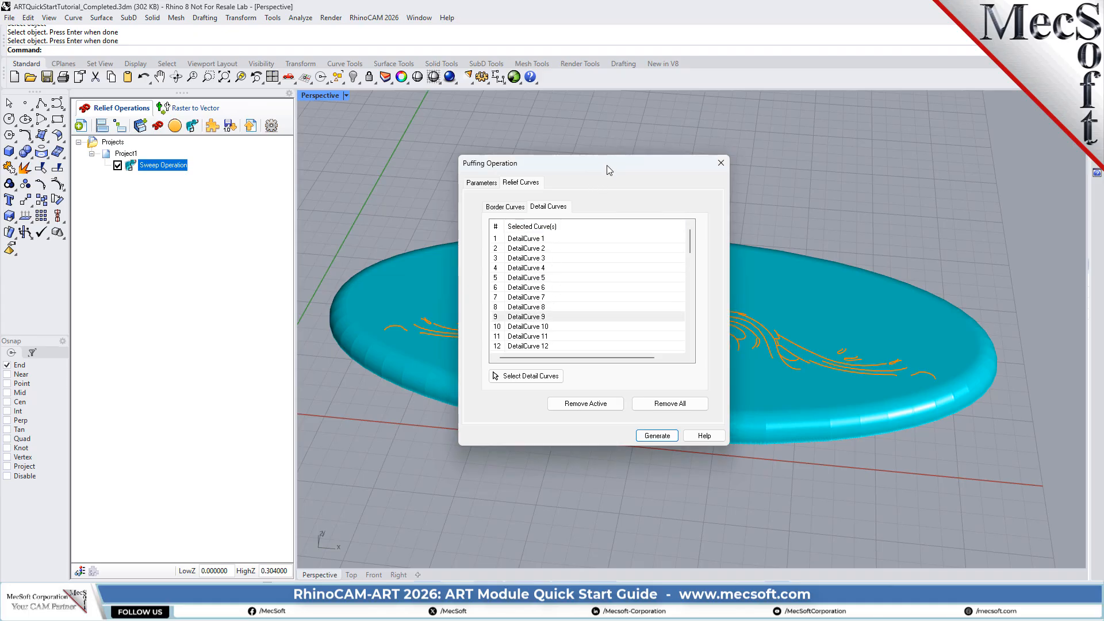
{"action": "left_click", "coordinate": [551, 298]}
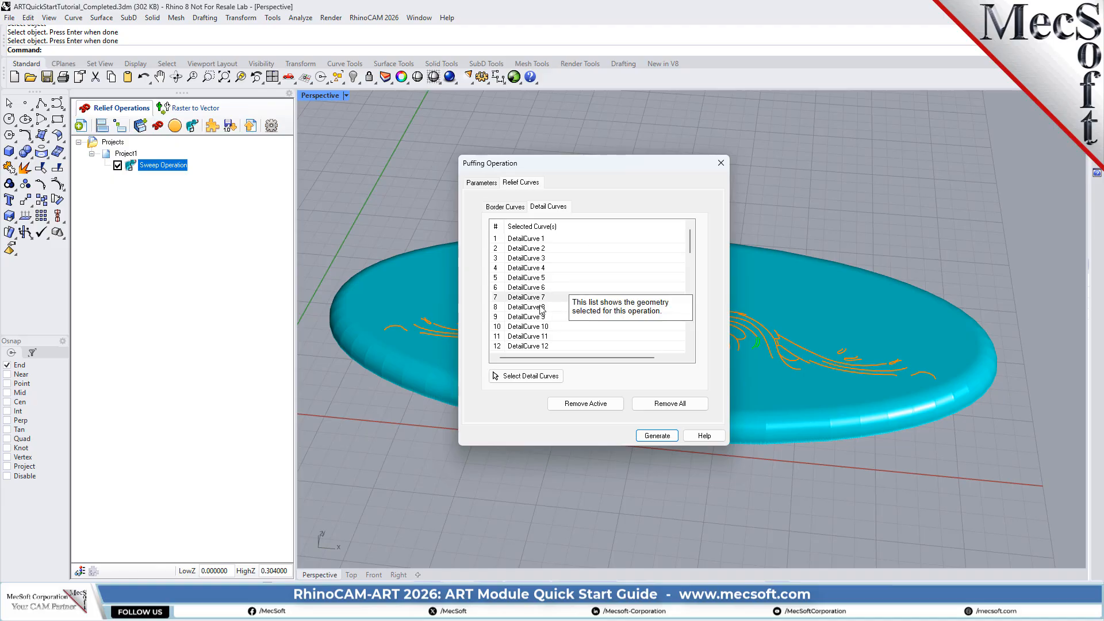
{"action": "left_click", "coordinate": [541, 320], "text": "shift"}
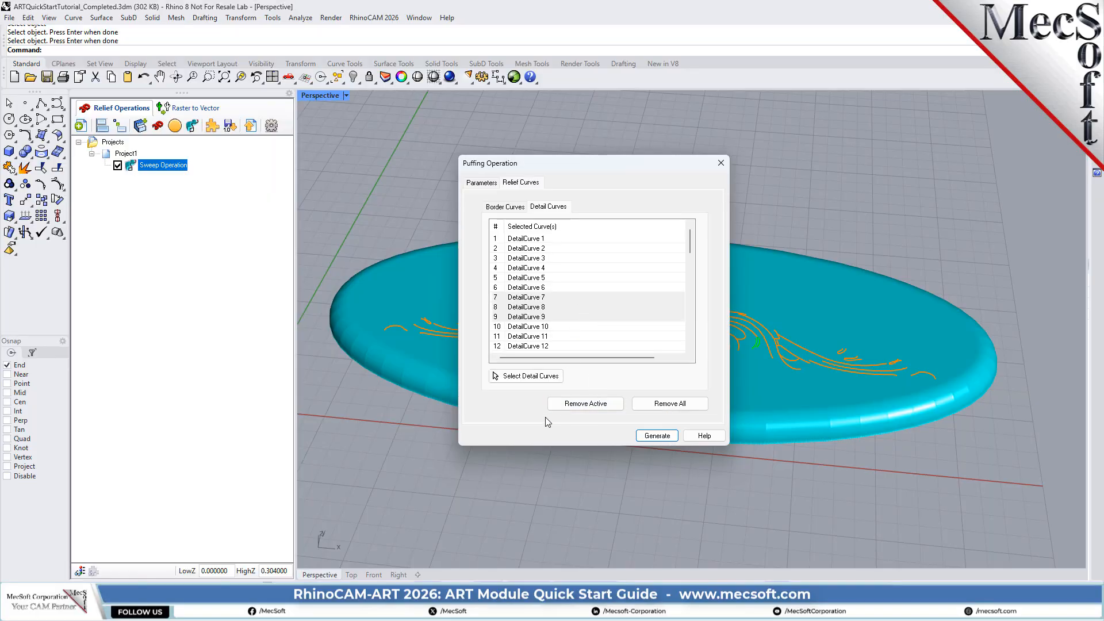
{"action": "left_click", "coordinate": [561, 258]}
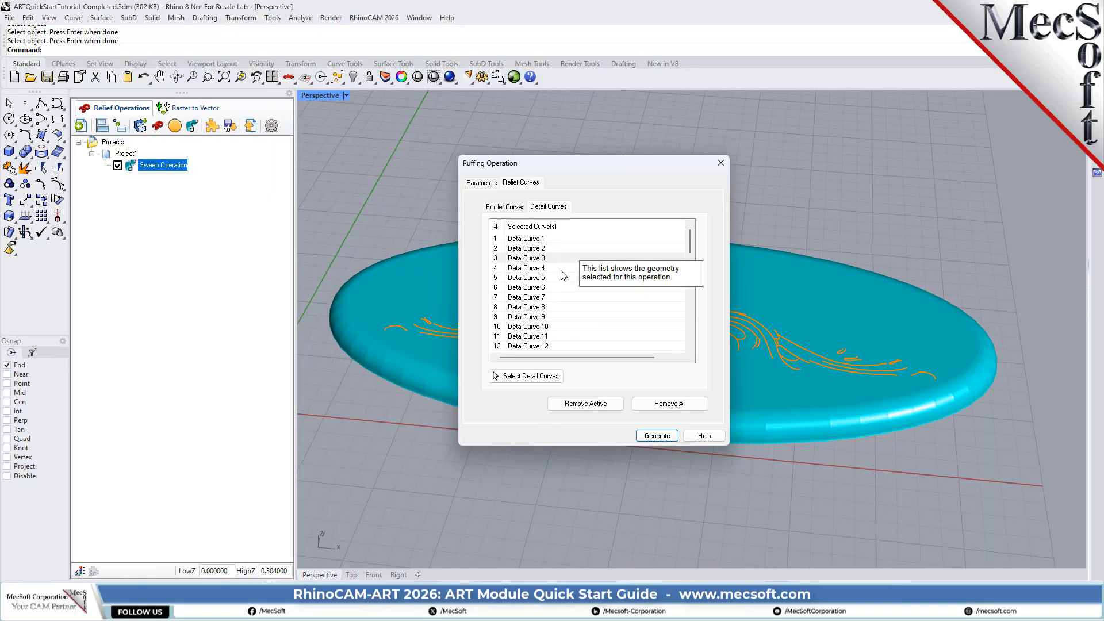
Generate the puffed ornament volume from the assigned border and detail curves
{"action": "left_click", "coordinate": [653, 437]}
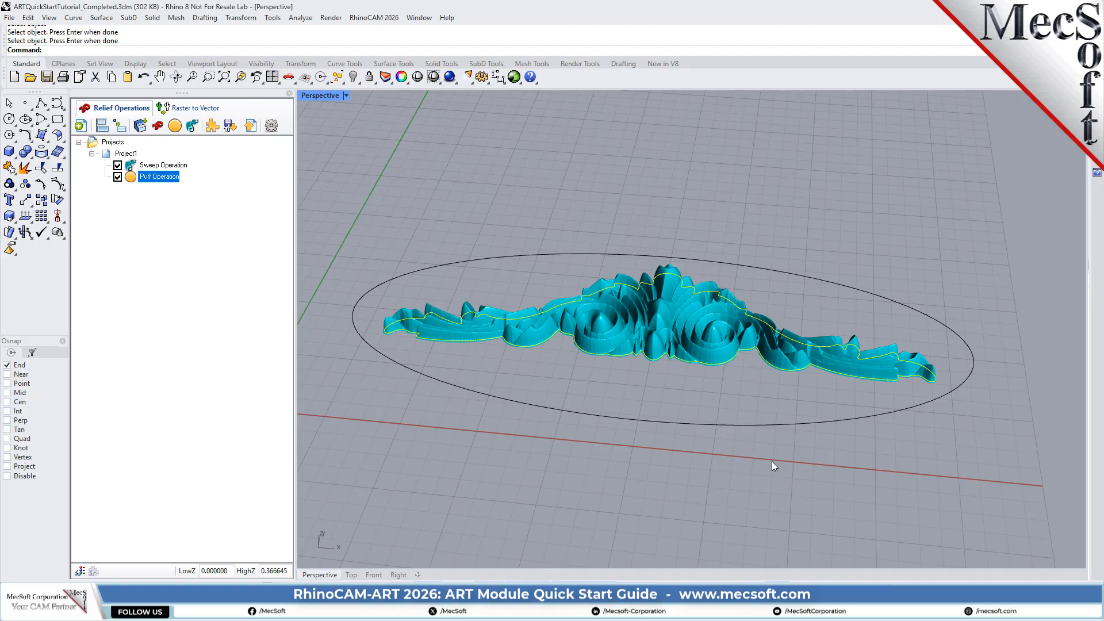
{"action": "right_click_drag", "start_coordinate": [772, 462], "coordinate": [754, 420]}
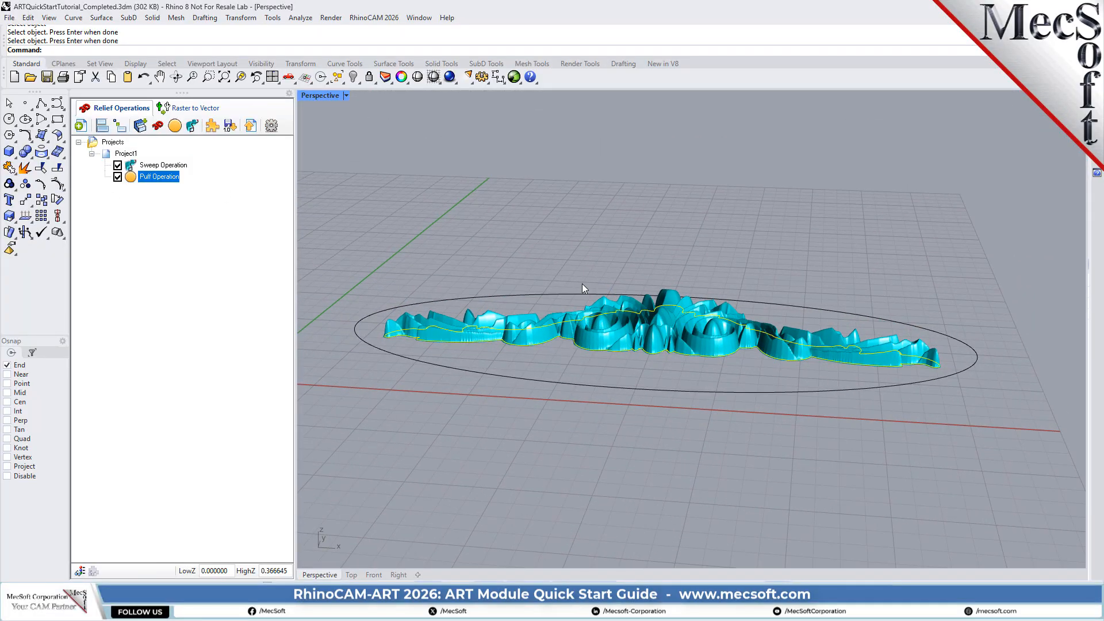
{"action": "right_click_drag", "start_coordinate": [583, 287], "coordinate": [645, 322]}
{"action": "scroll", "coordinate": [678, 331], "scroll_direction": "up", "scroll_amount": 5}
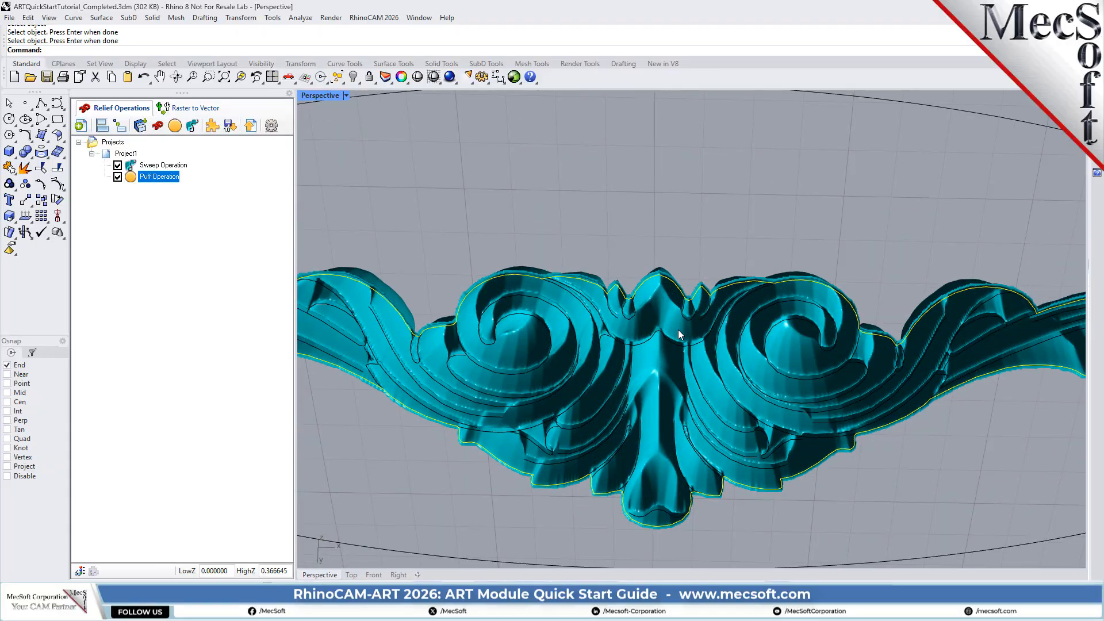
{"action": "right_click_drag", "start_coordinate": [768, 243], "coordinate": [794, 416]}
{"action": "scroll", "coordinate": [794, 416], "scroll_direction": "down", "scroll_amount": 5}
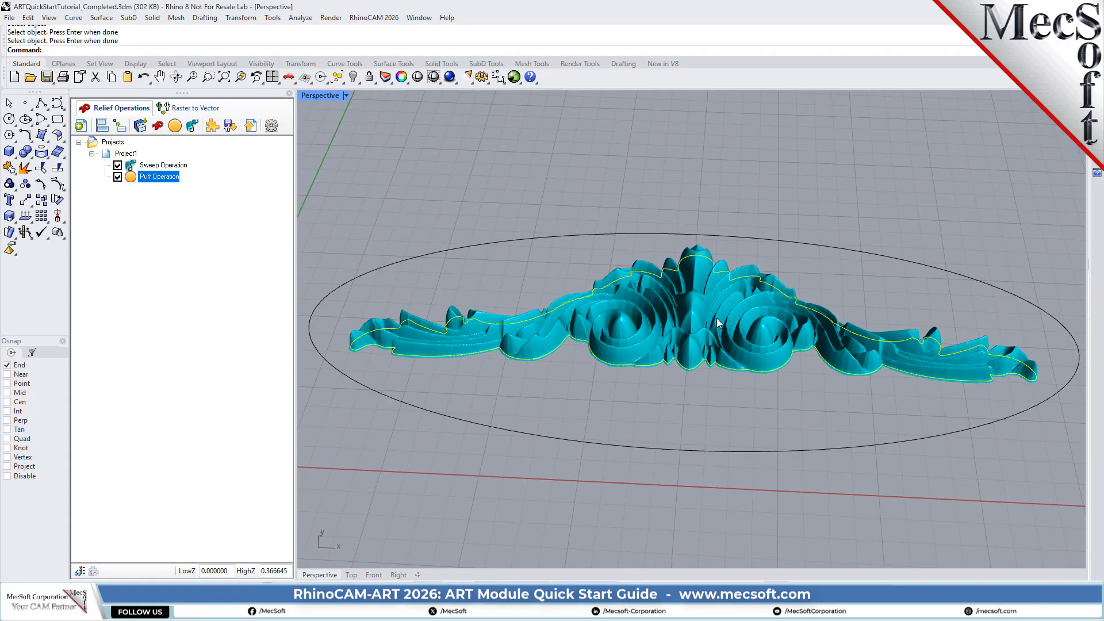
{"action": "left_click", "coordinate": [666, 168]}
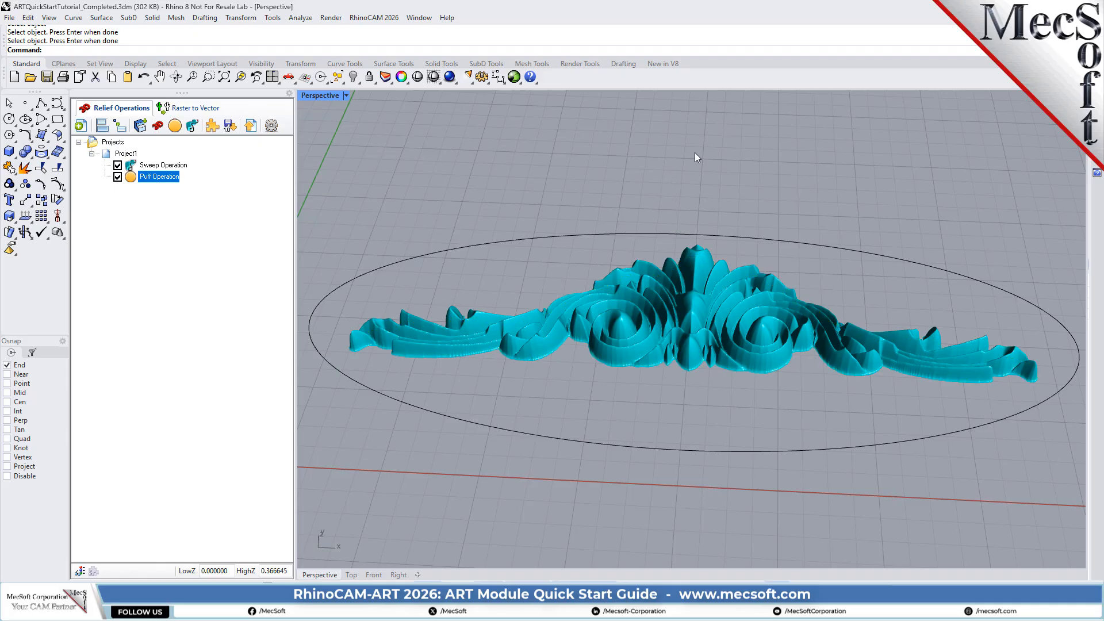
Display the combined relief of Project1 and then the Puff Operation's volume alone
{"action": "left_click", "coordinate": [106, 154]}
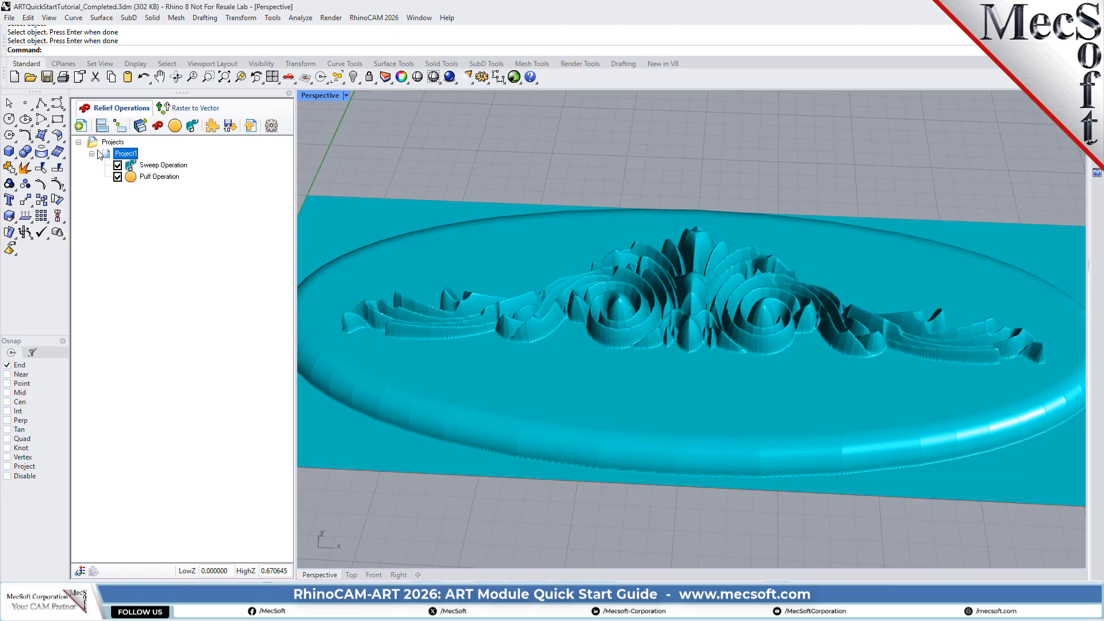
{"action": "left_click", "coordinate": [130, 178]}
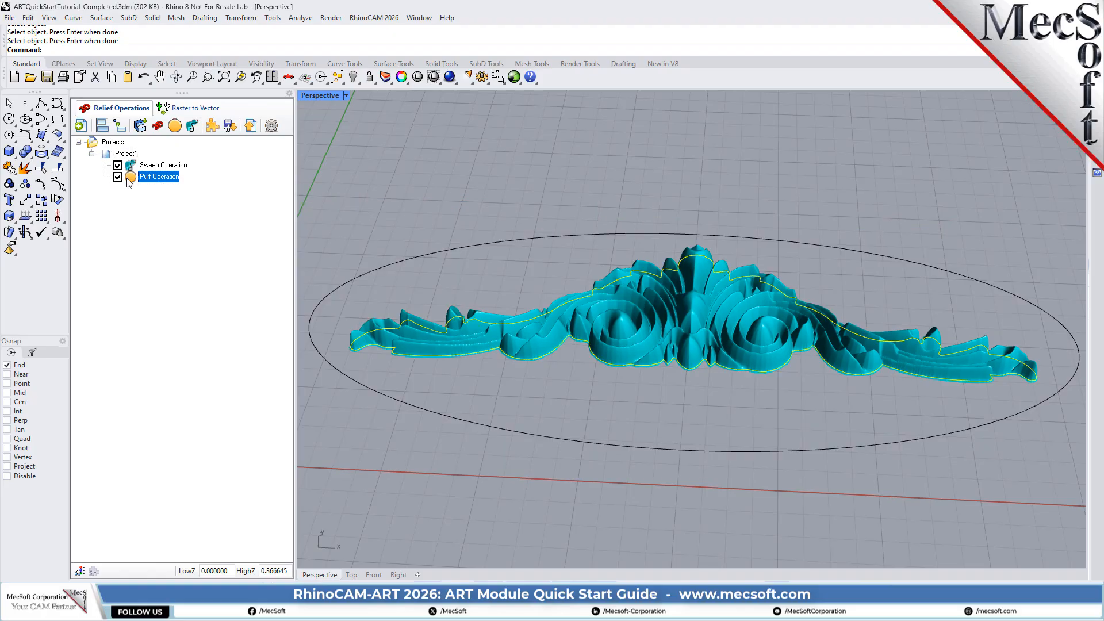
{"action": "left_click", "coordinate": [533, 162]}
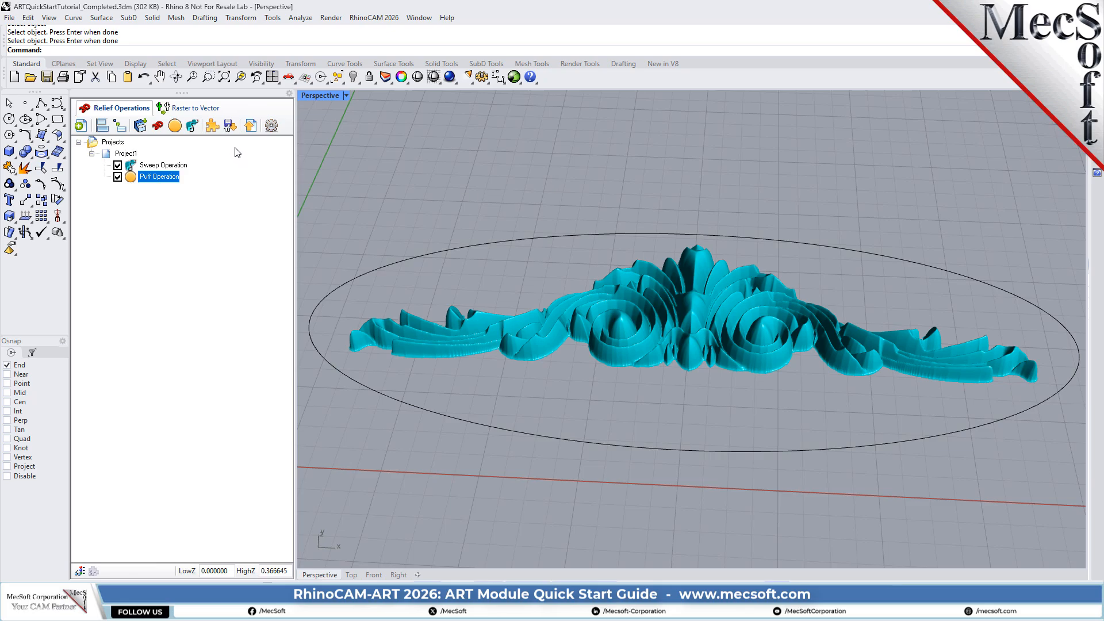
Start a 3D Relief Operation from Texture.jpg with the Add type and black and white inverted
{"action": "left_click", "coordinate": [158, 127]}
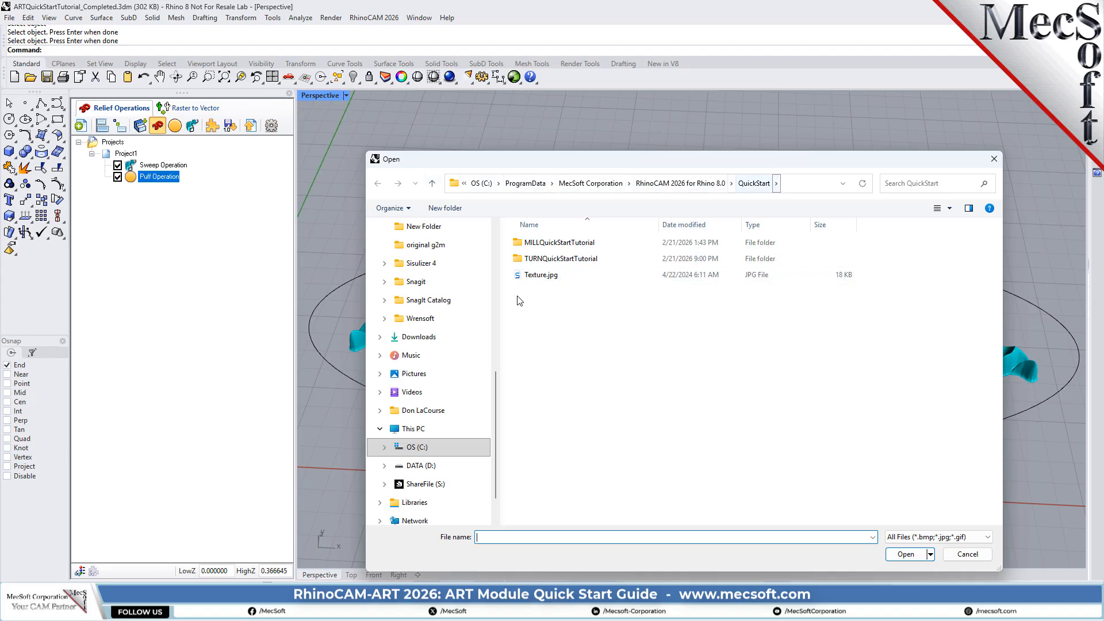
{"action": "double_click", "coordinate": [557, 275]}
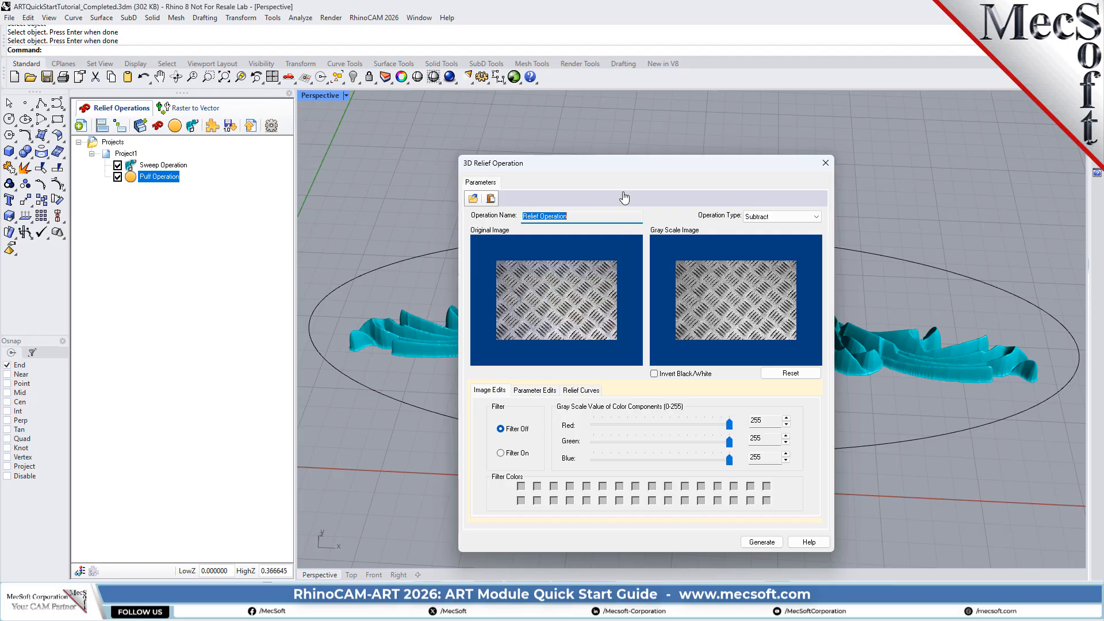
{"action": "left_click_drag", "start_coordinate": [631, 170], "coordinate": [584, 135]}
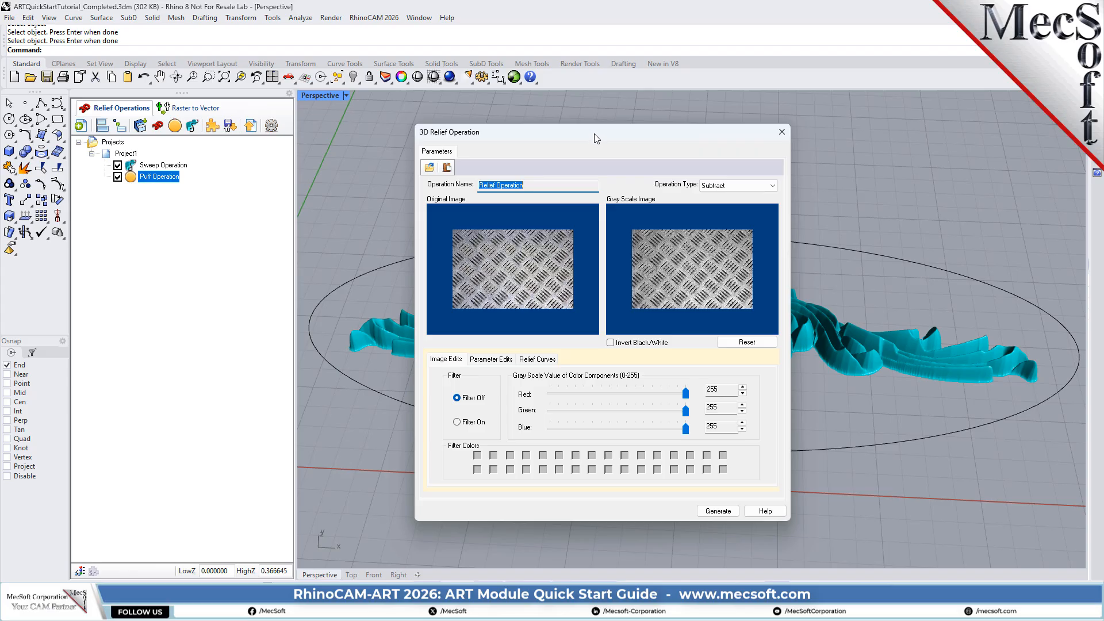
{"action": "left_click", "coordinate": [765, 288]}
{"action": "left_click", "coordinate": [759, 185]}
{"action": "left_click", "coordinate": [745, 196]}
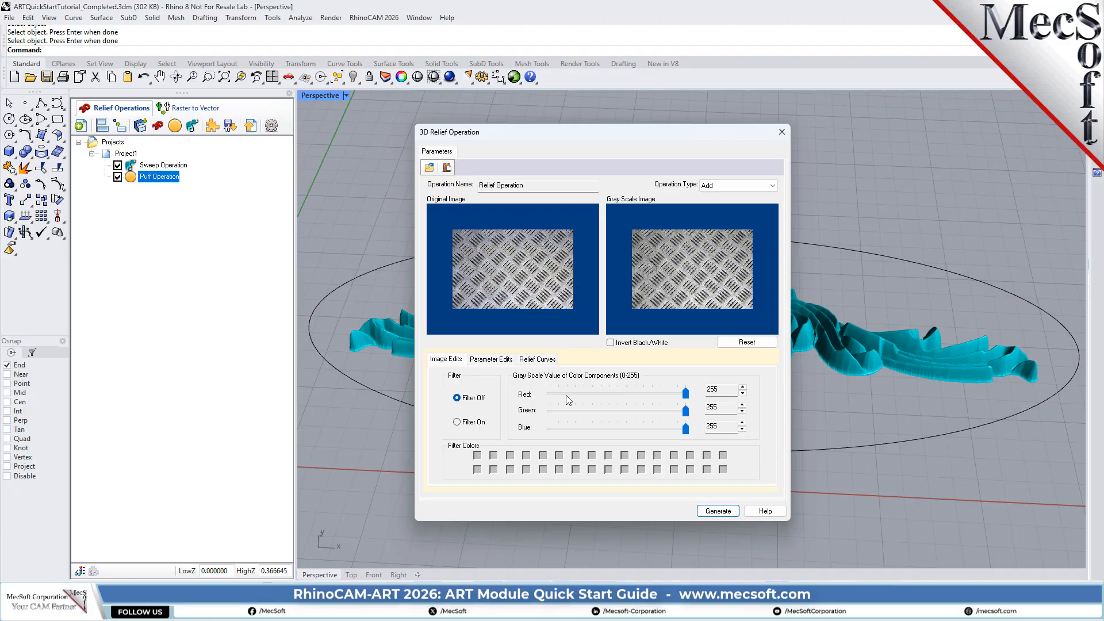
{"action": "left_click", "coordinate": [636, 342]}
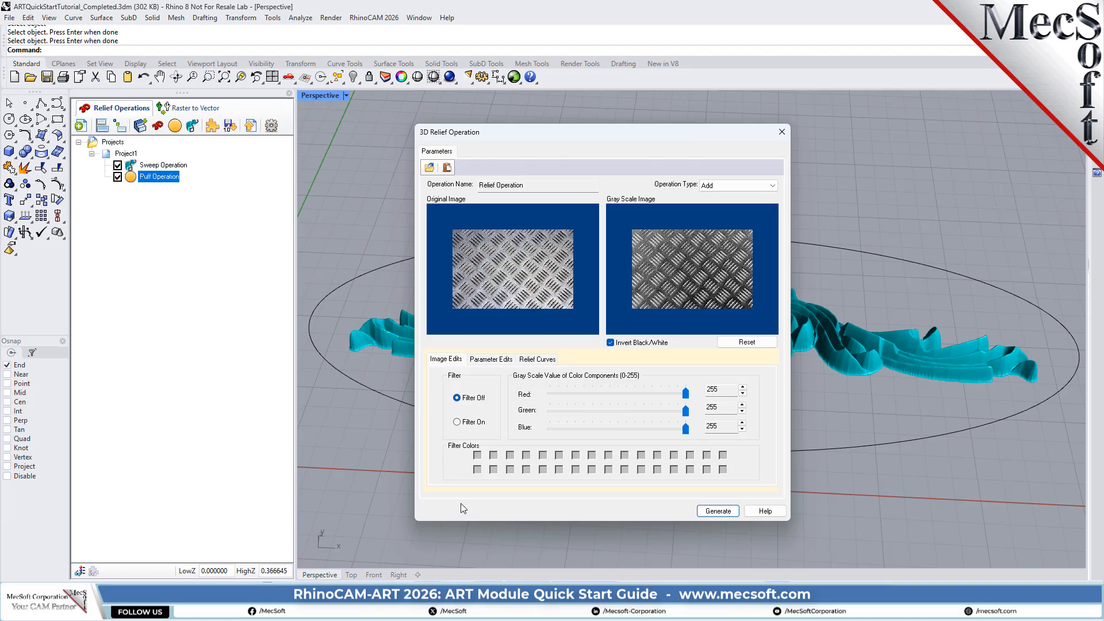
Disable the image size and aspect ratio locks, and set the texture relief's width to 10 and height to 4
{"action": "left_click", "coordinate": [490, 359]}
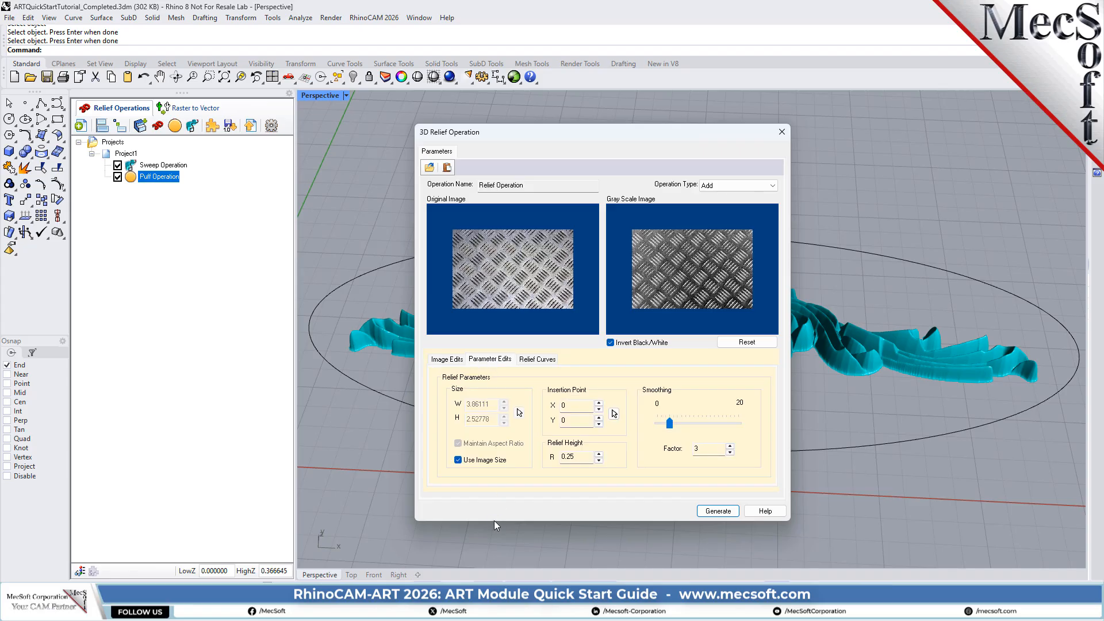
{"action": "left_click", "coordinate": [458, 460]}
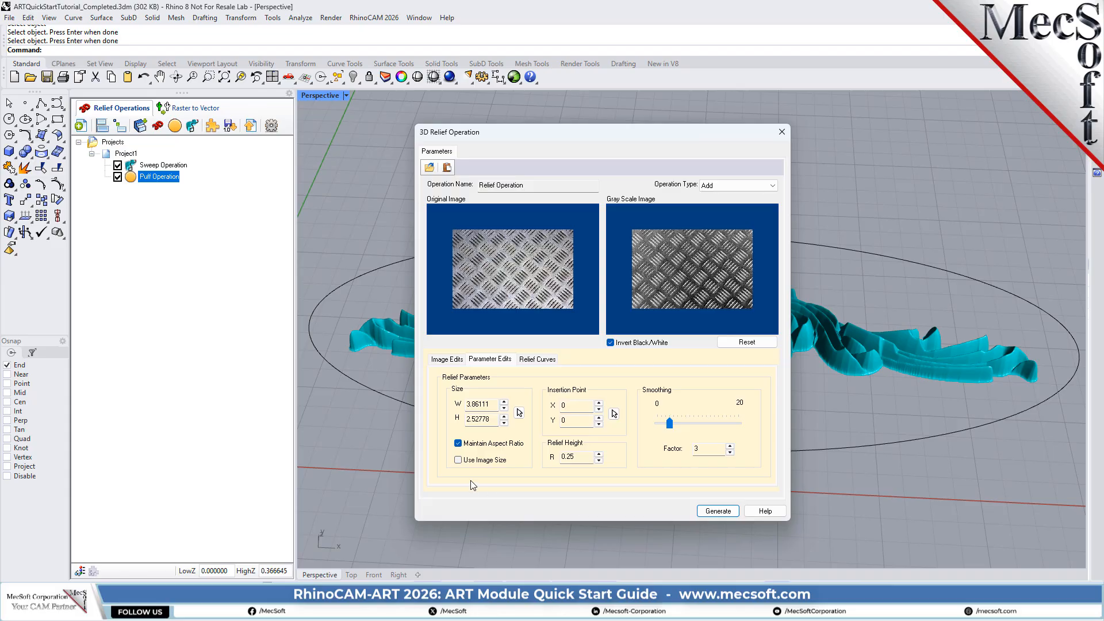
{"action": "left_click", "coordinate": [458, 445]}
{"action": "double_click", "coordinate": [497, 406]}
{"action": "type", "text": "10"}
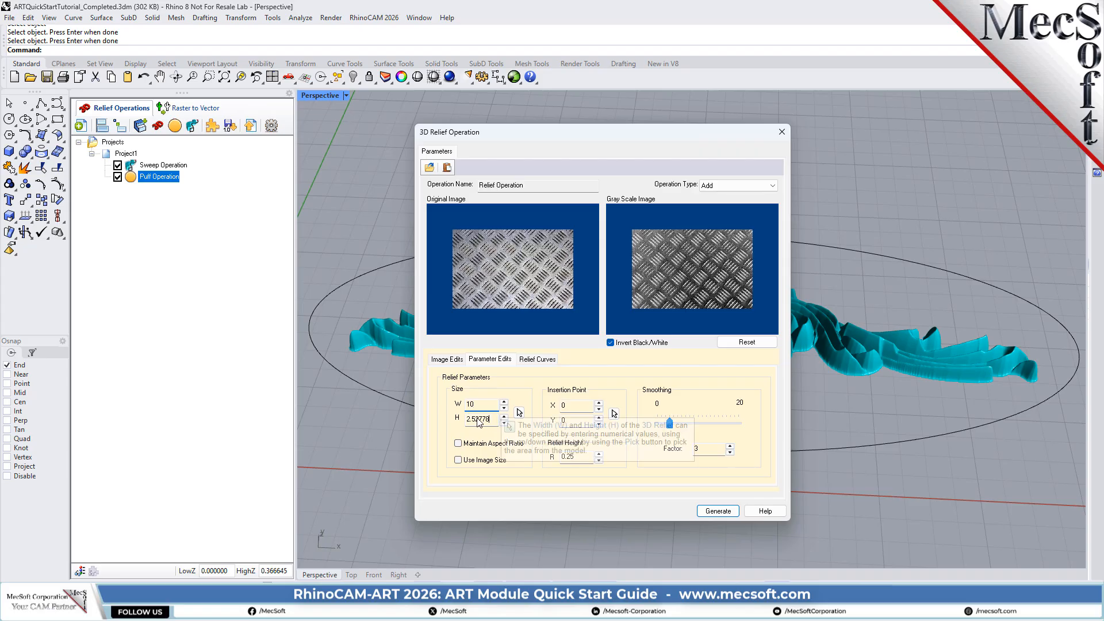
{"action": "double_click", "coordinate": [496, 419]}
{"action": "type", "text": "4"}
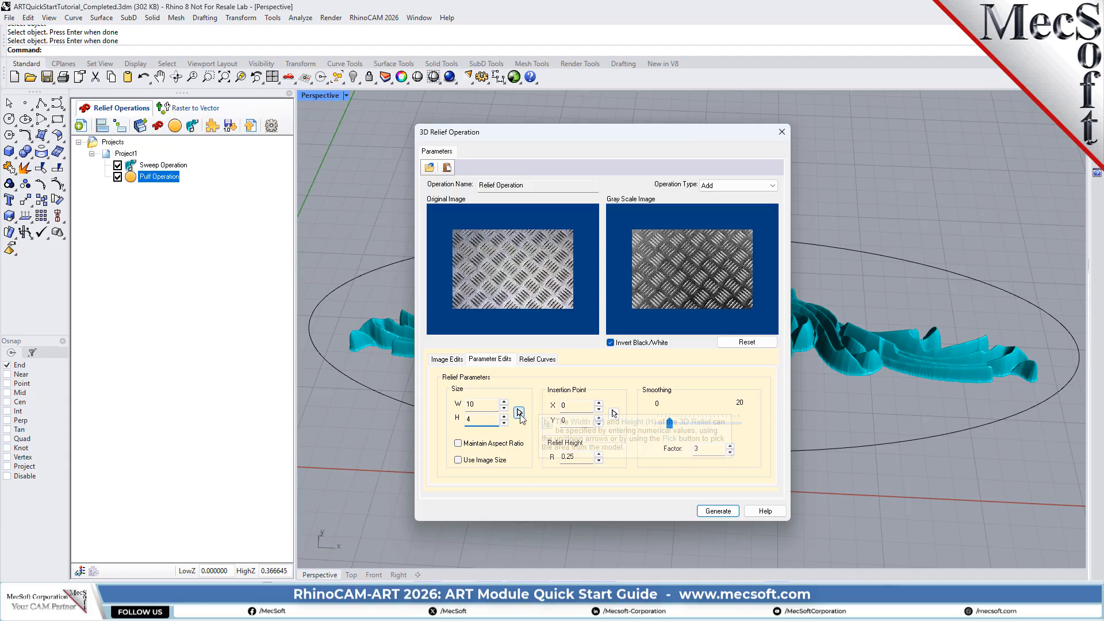
{"action": "mouse_move", "coordinate": [521, 415]}
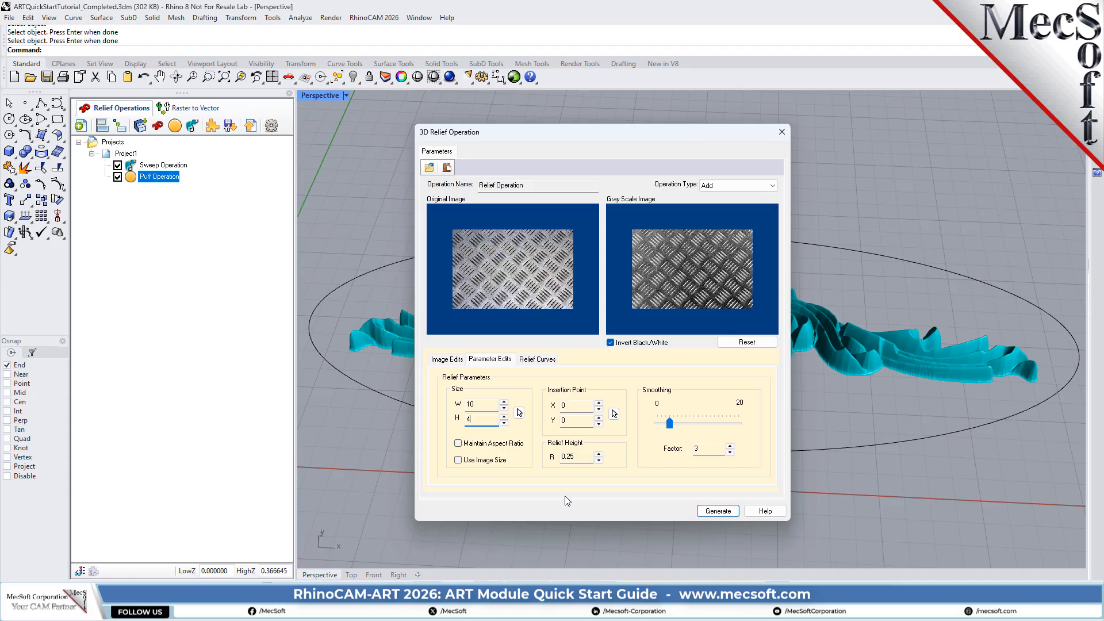
Set the texture relief's Relief Height to 0.025 and its smoothing factor to 12
{"action": "double_click", "coordinate": [568, 457]}
{"action": "type", "text": "0.025"}
{"action": "left_click", "coordinate": [679, 276]}
{"action": "mouse_move", "coordinate": [618, 481]}
{"action": "double_click", "coordinate": [697, 451]}
{"action": "type", "text": "12"}
Assign the outer oval as the relief's border curve and generate the texture relief
{"action": "left_click", "coordinate": [538, 359]}
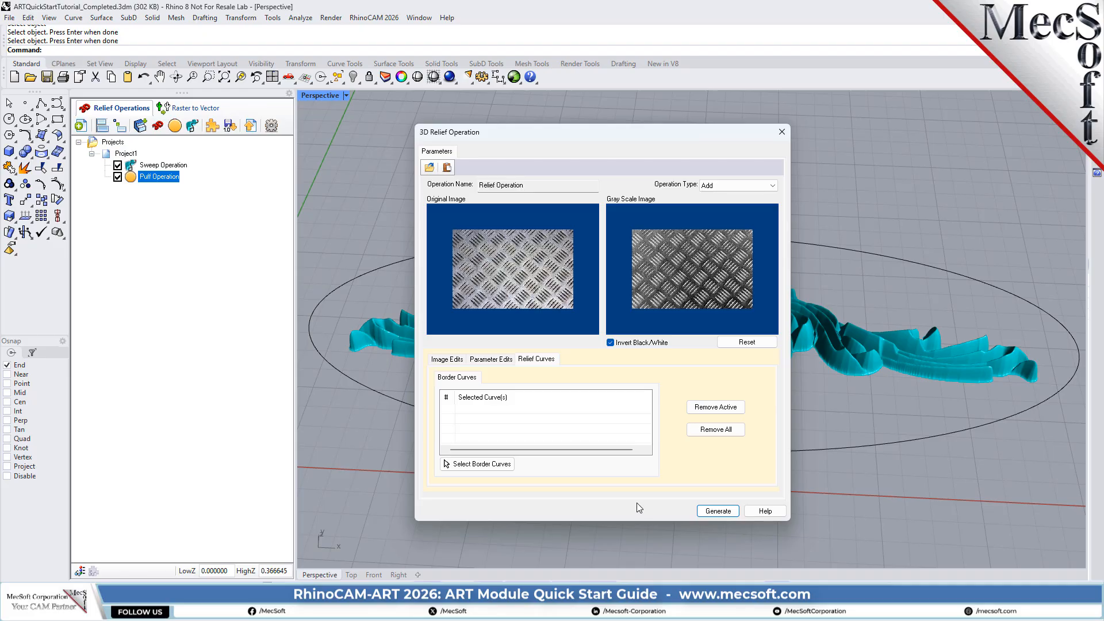
{"action": "left_click", "coordinate": [489, 465]}
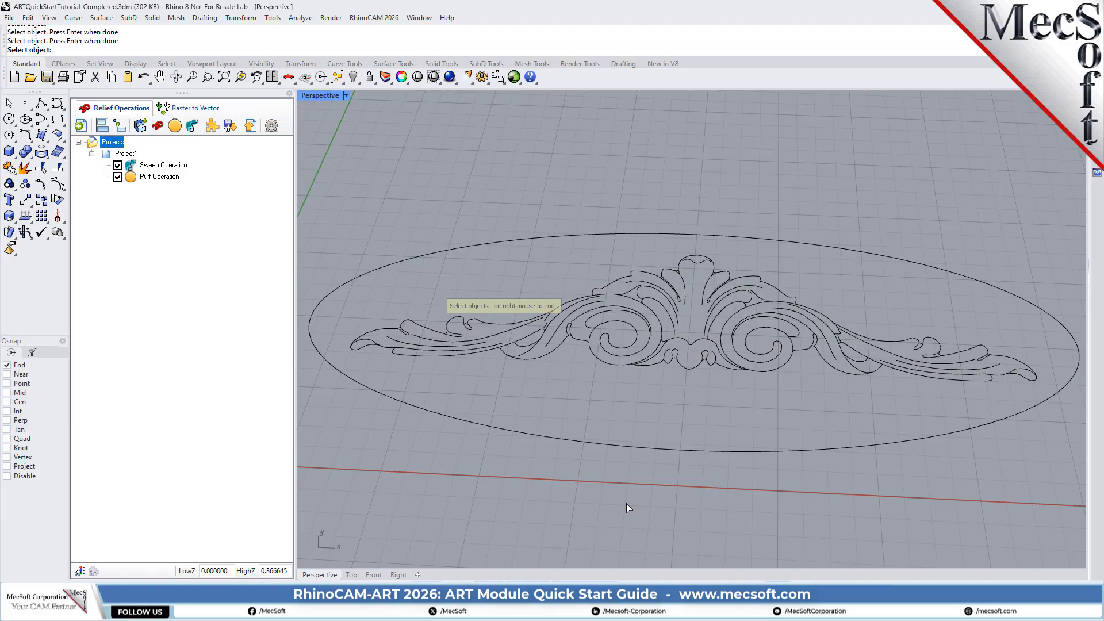
{"action": "left_click", "coordinate": [577, 235]}
{"action": "right_click", "coordinate": [686, 193]}
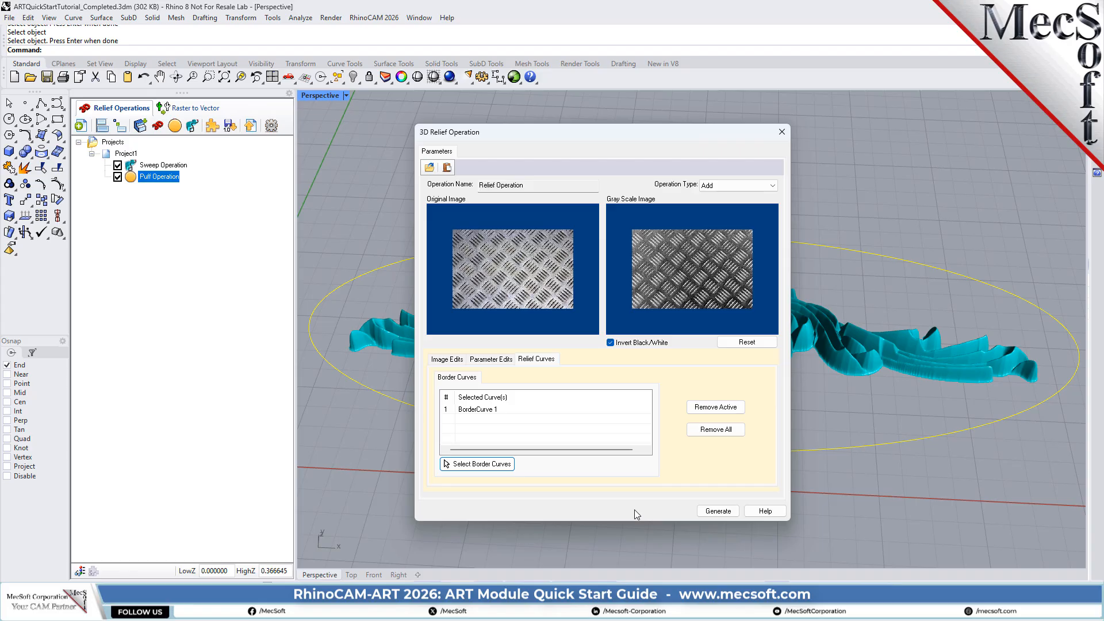
{"action": "left_click", "coordinate": [711, 511]}
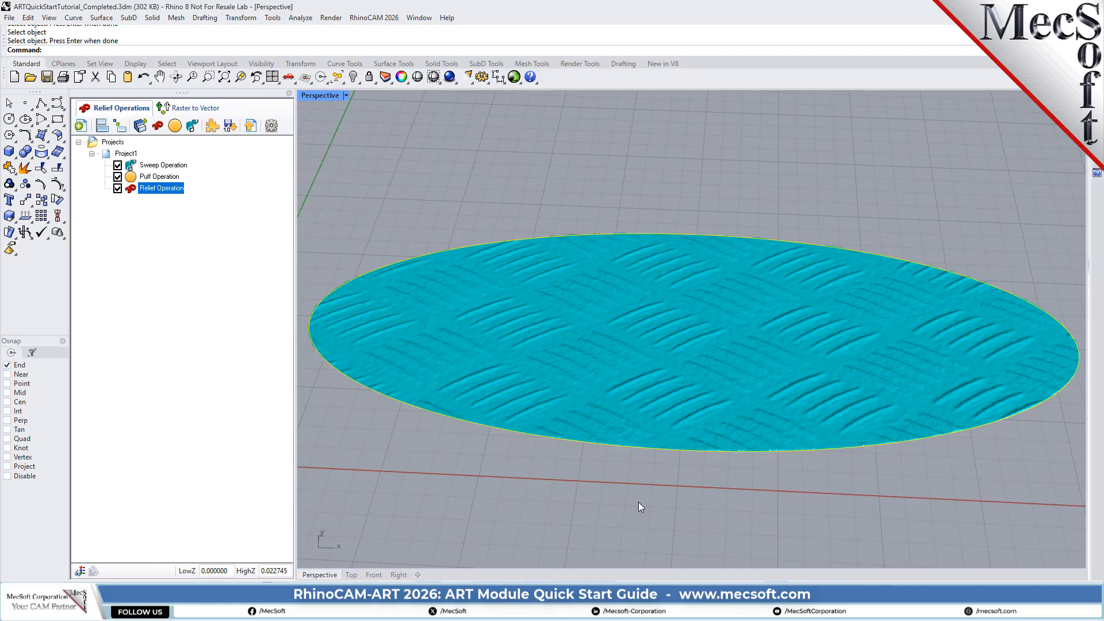
Inspect the Sweep, Puff and Relief Operation volumes one by one, and examine the combined relief of Project1
{"action": "right_click_drag", "start_coordinate": [639, 502], "coordinate": [633, 478]}
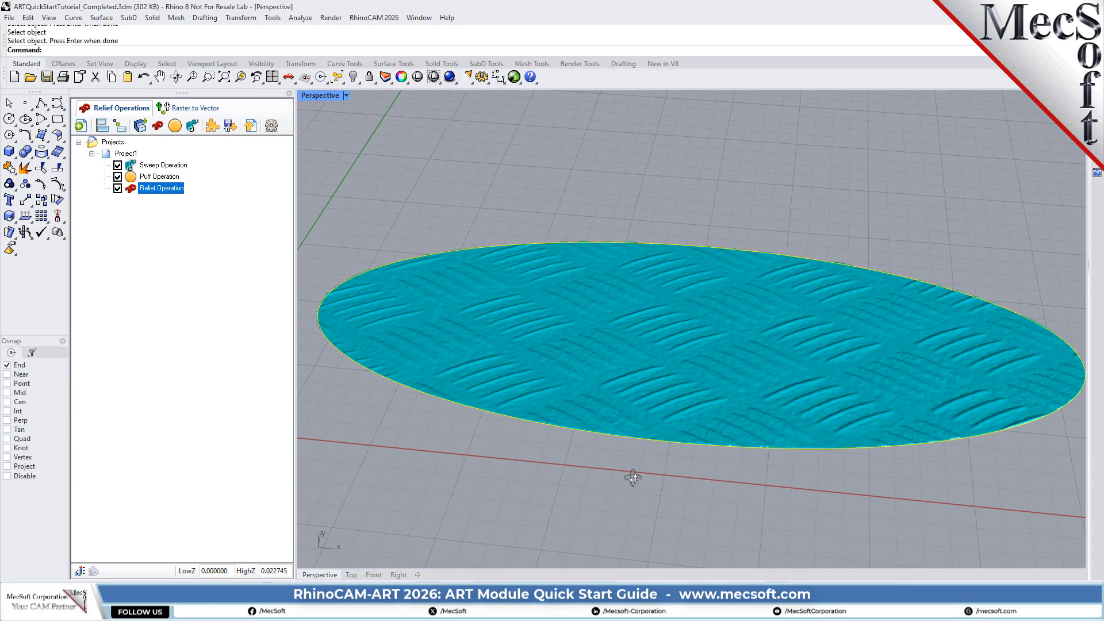
{"action": "left_click", "coordinate": [133, 166]}
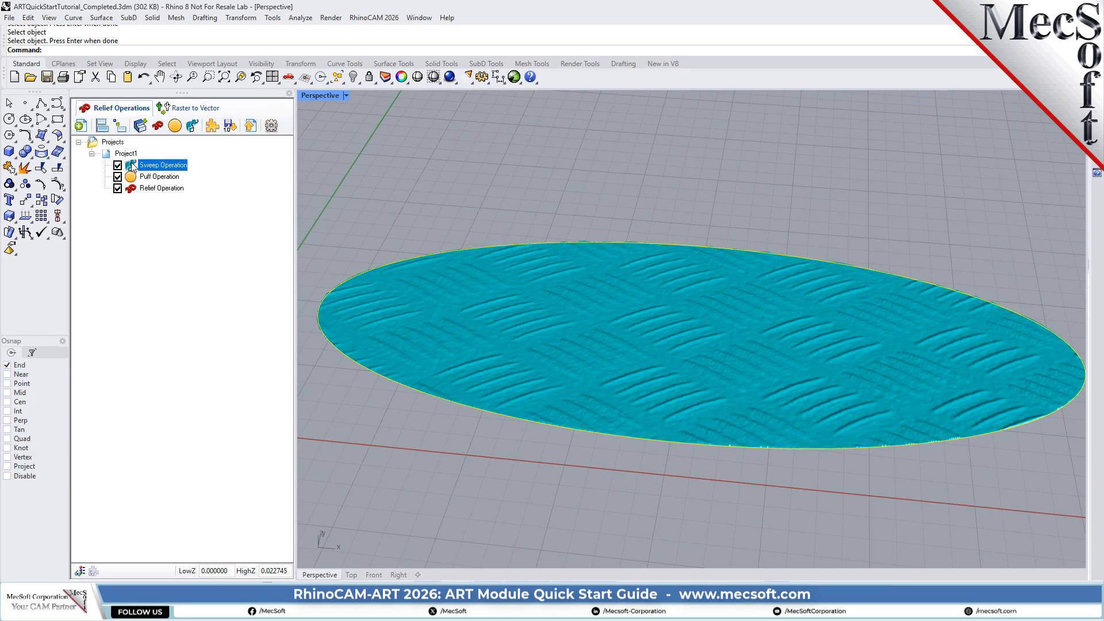
{"action": "left_click", "coordinate": [131, 178]}
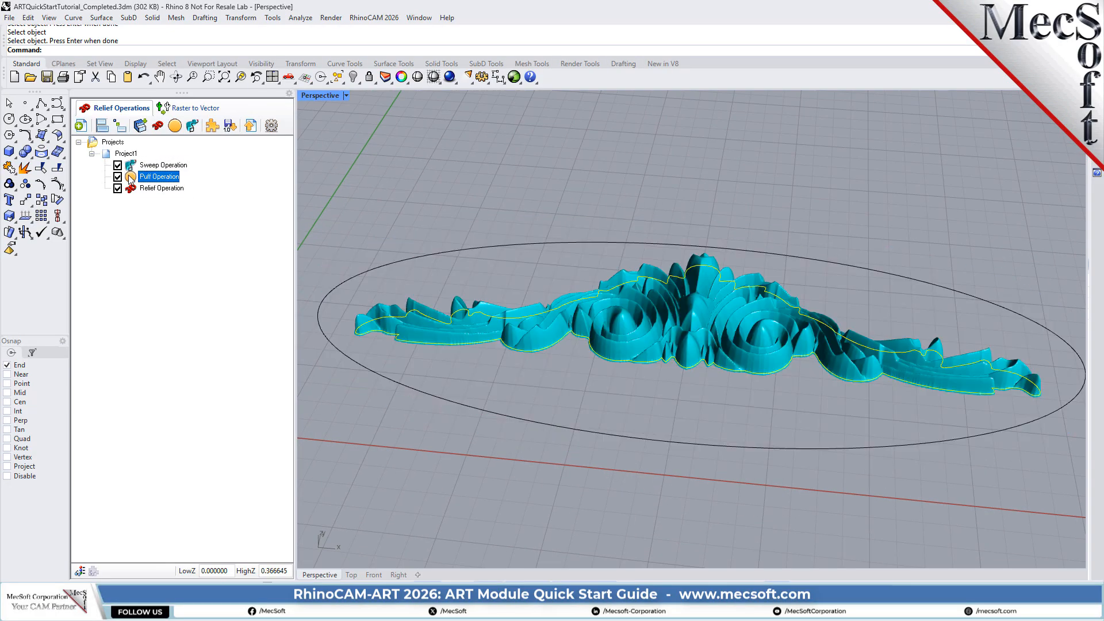
{"action": "left_click", "coordinate": [131, 189]}
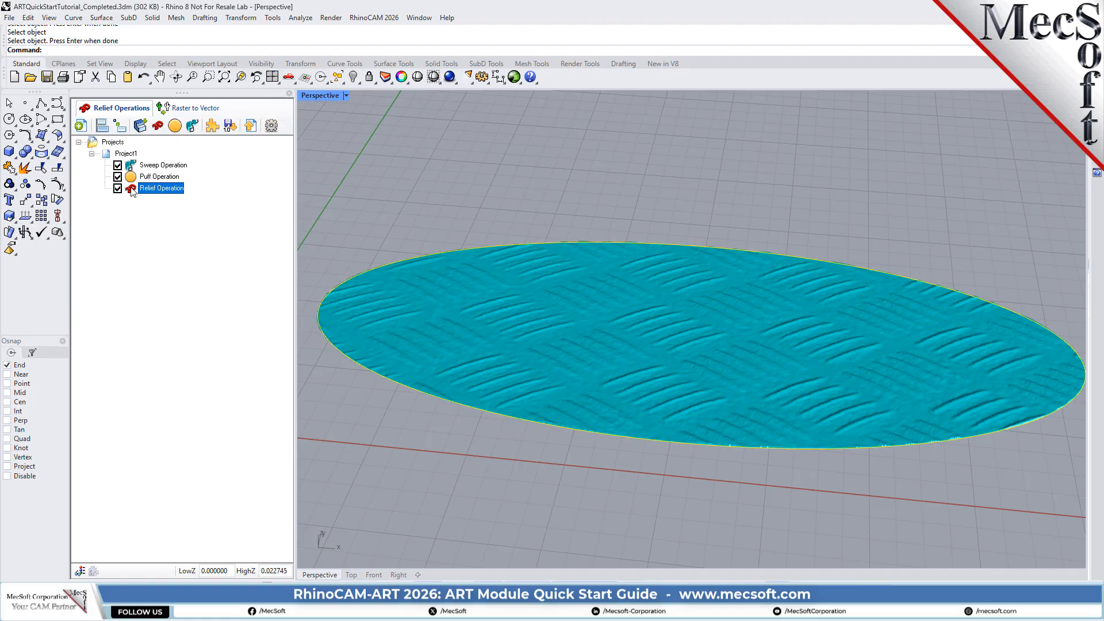
{"action": "left_click", "coordinate": [433, 177]}
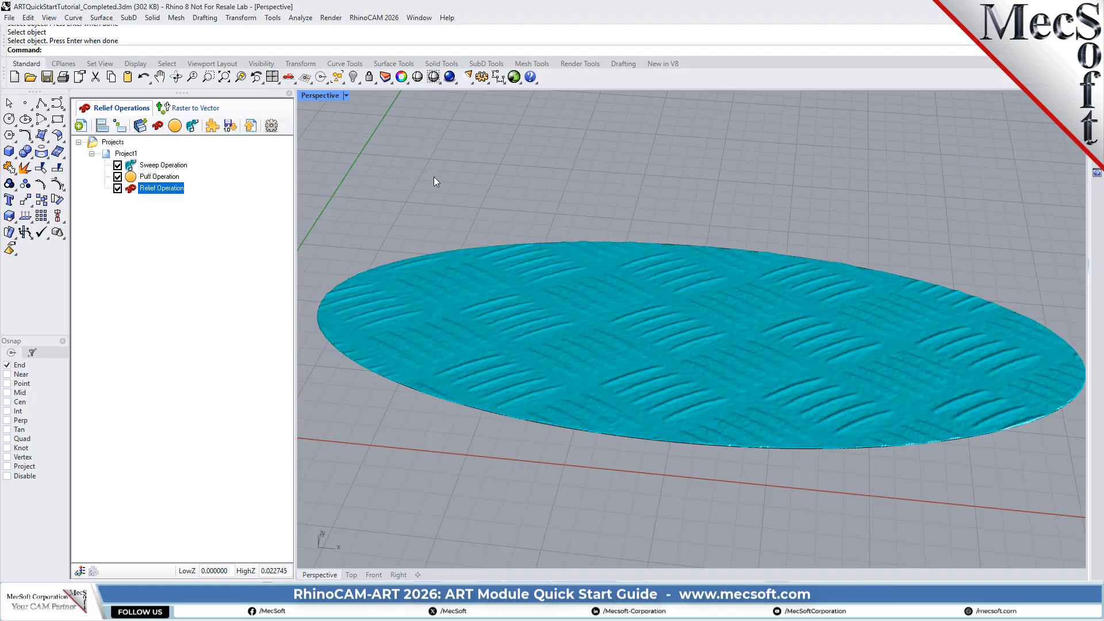
{"action": "left_click", "coordinate": [111, 155]}
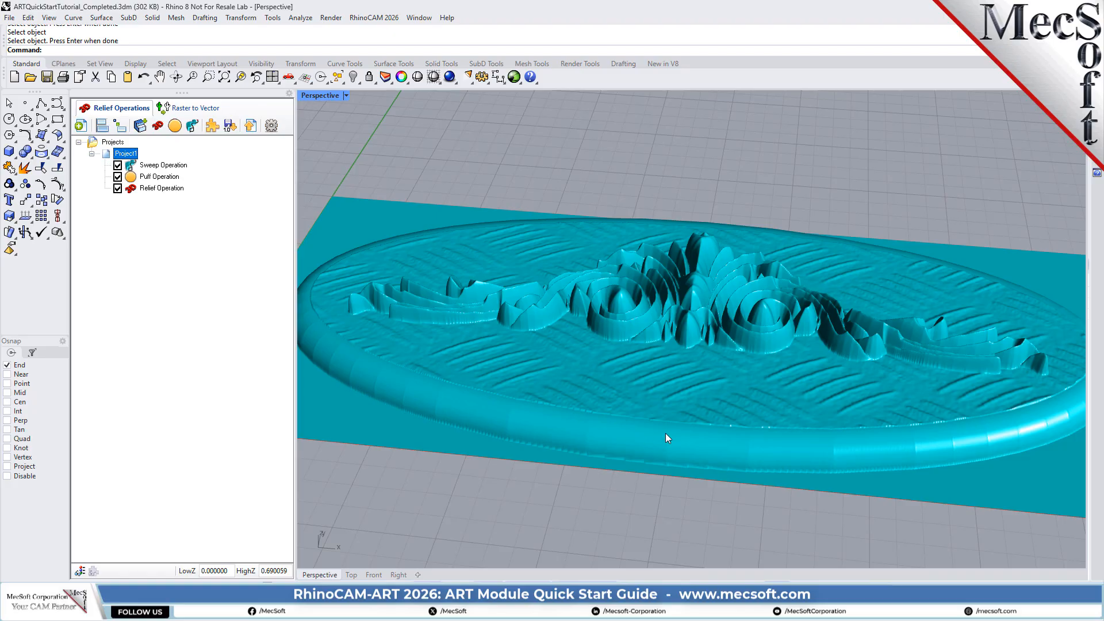
{"action": "right_click_drag", "start_coordinate": [714, 340], "coordinate": [526, 303]}
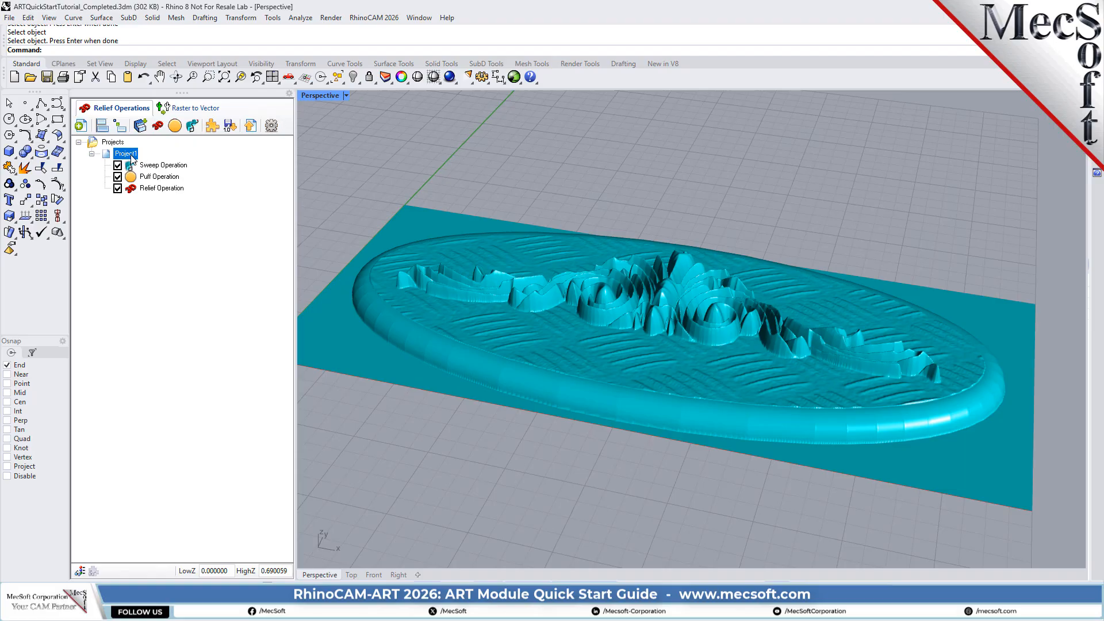
Export Project1's combined relief as Rhino geometry, hide the relief preview and inspect the exported ornament up close
{"action": "left_click", "coordinate": [250, 127]}
{"action": "left_click", "coordinate": [93, 143]}
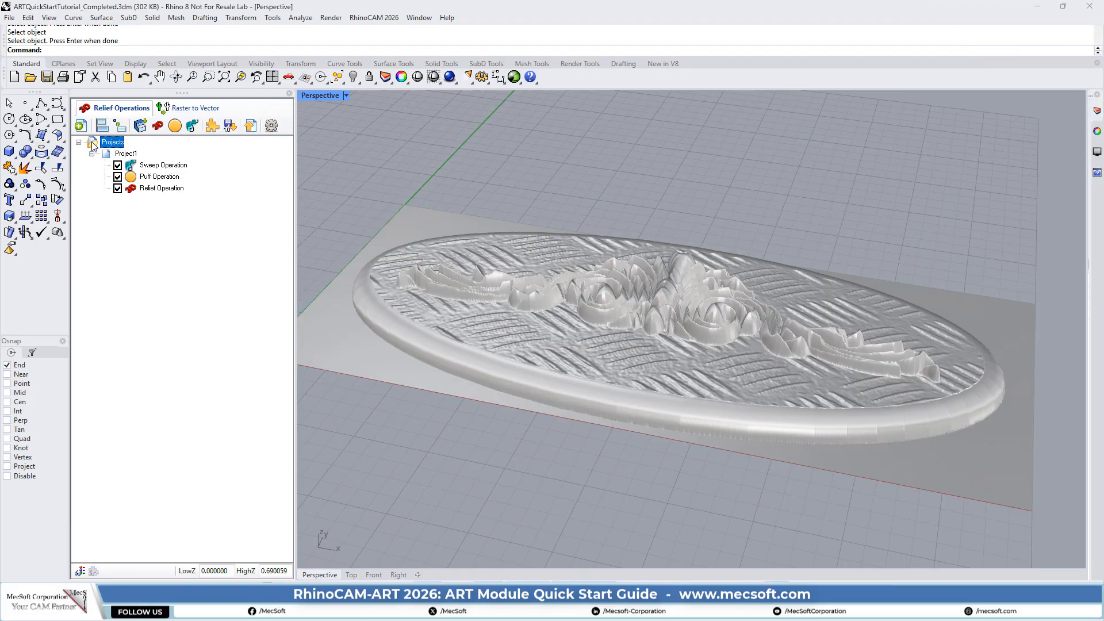
{"action": "right_click_drag", "start_coordinate": [667, 322], "coordinate": [561, 379]}
{"action": "scroll", "coordinate": [651, 329], "scroll_direction": "up", "scroll_amount": 14}
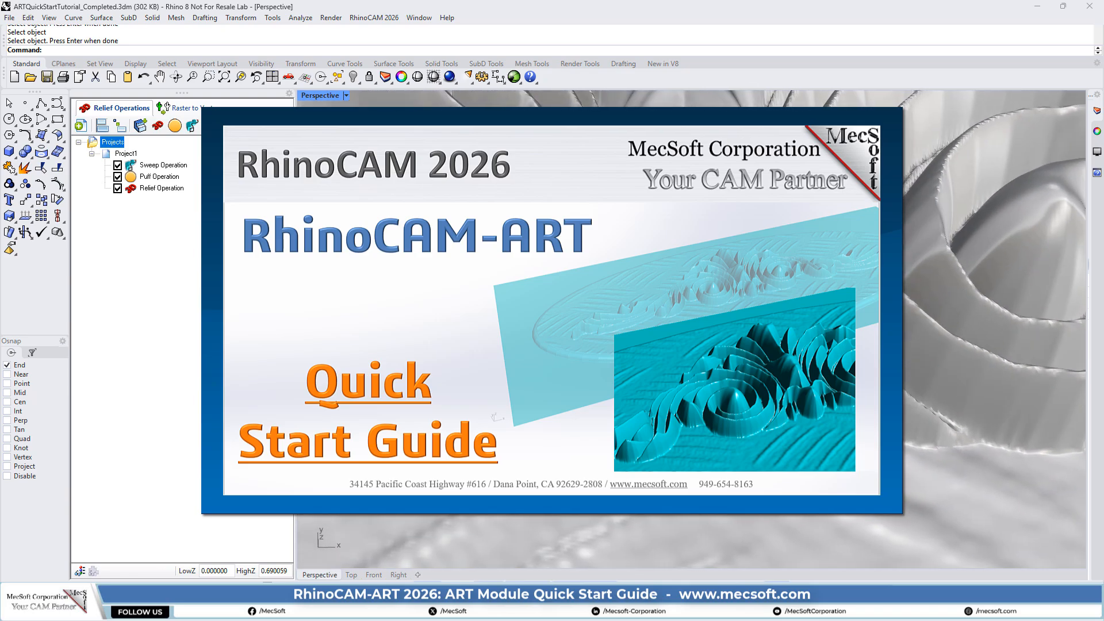